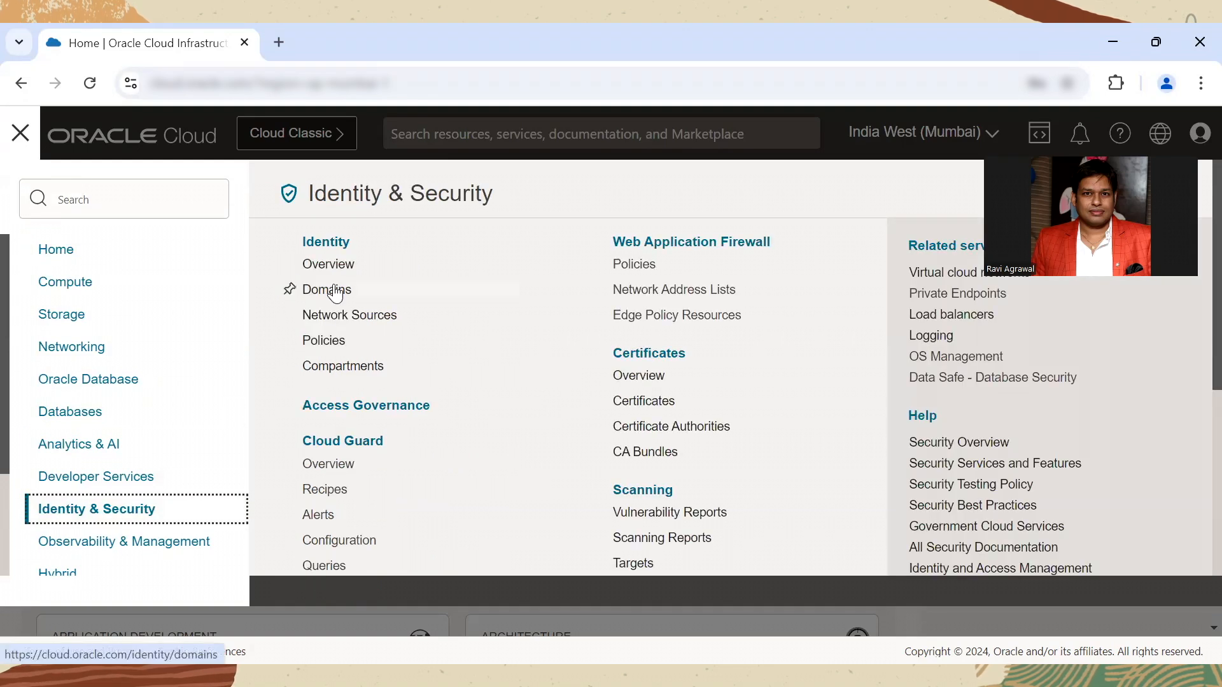
Step: Open the Default identity domain from the Domains list under Identity & Security
{"action": "left_click", "coordinate": [315, 288]}
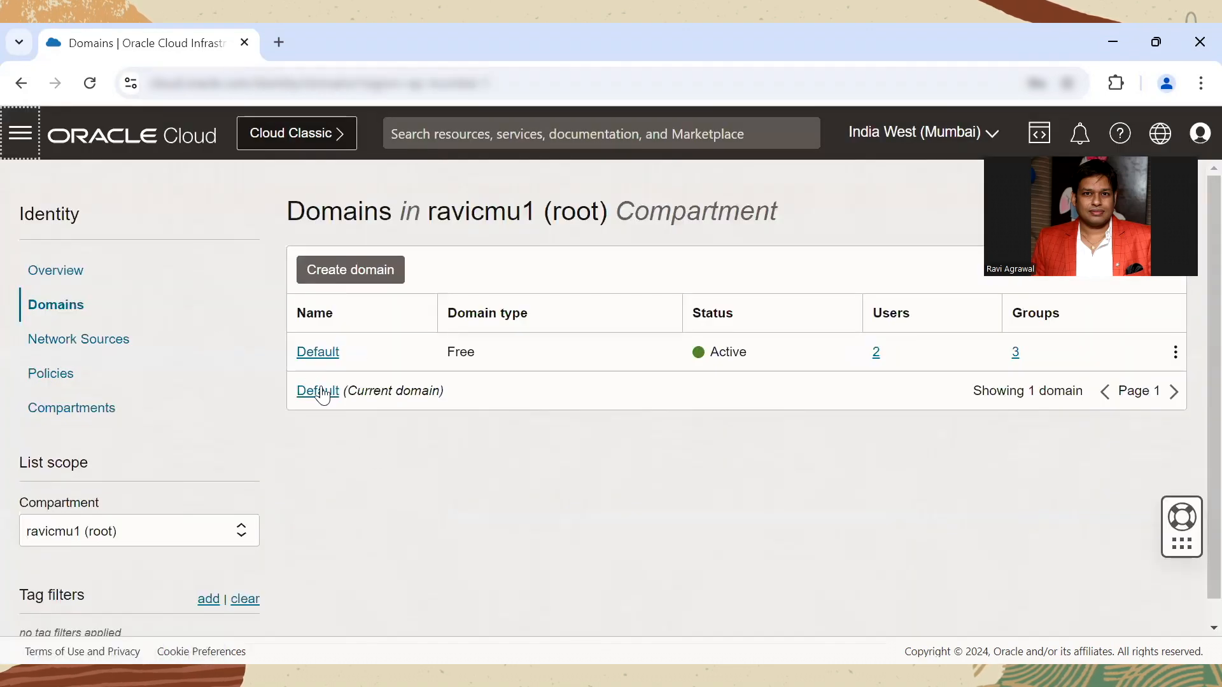
{"action": "left_click", "coordinate": [320, 353]}
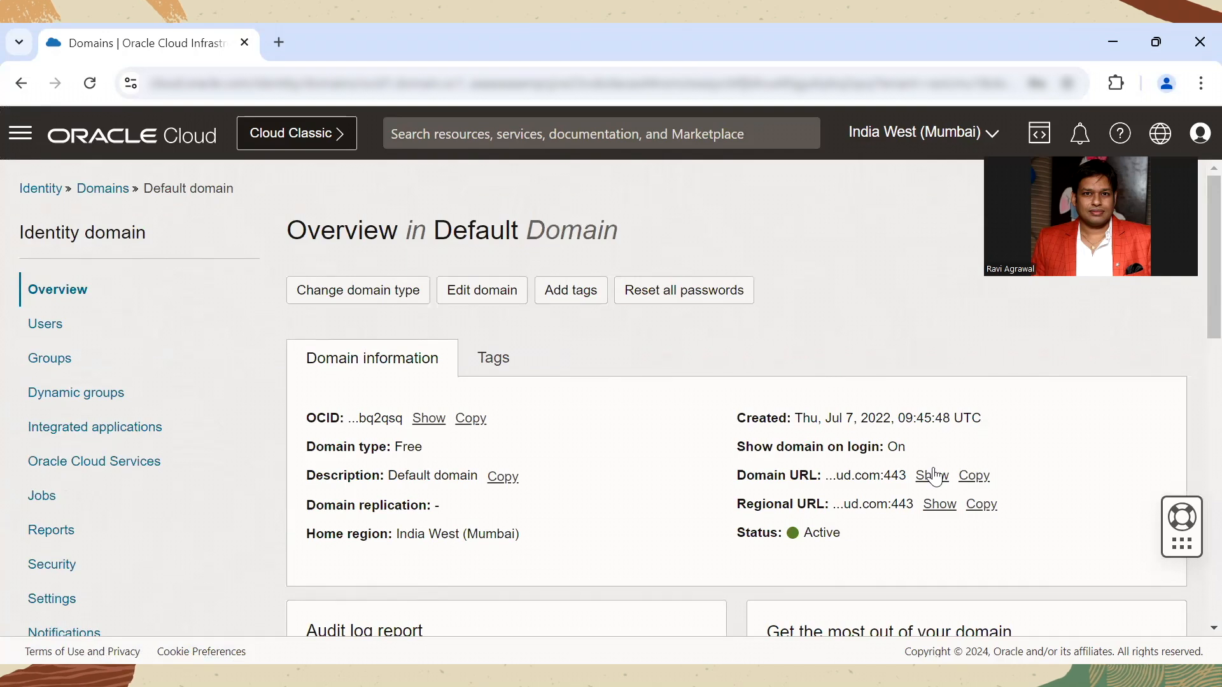
Step: Switch to the APEX-OCI IAM document in Word and review the discovery URL and the item on creating users and groups
{"action": "key", "text": "alt+Tab"}
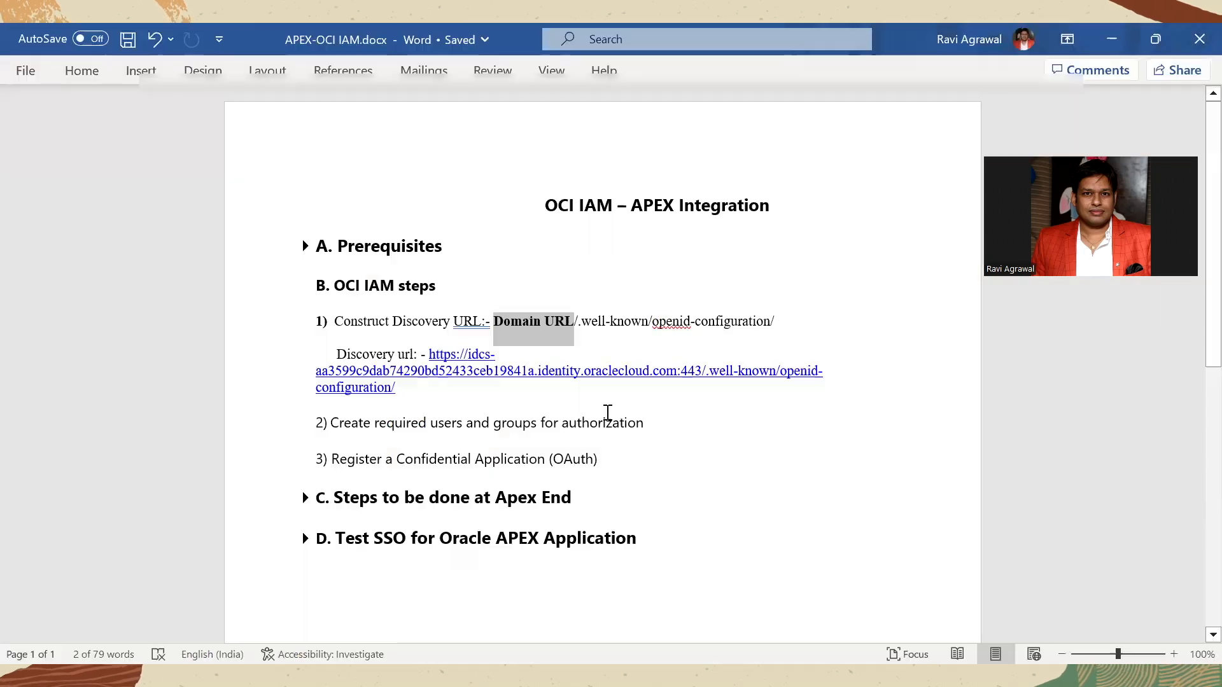
{"action": "left_click_drag", "start_coordinate": [408, 388], "coordinate": [429, 354]}
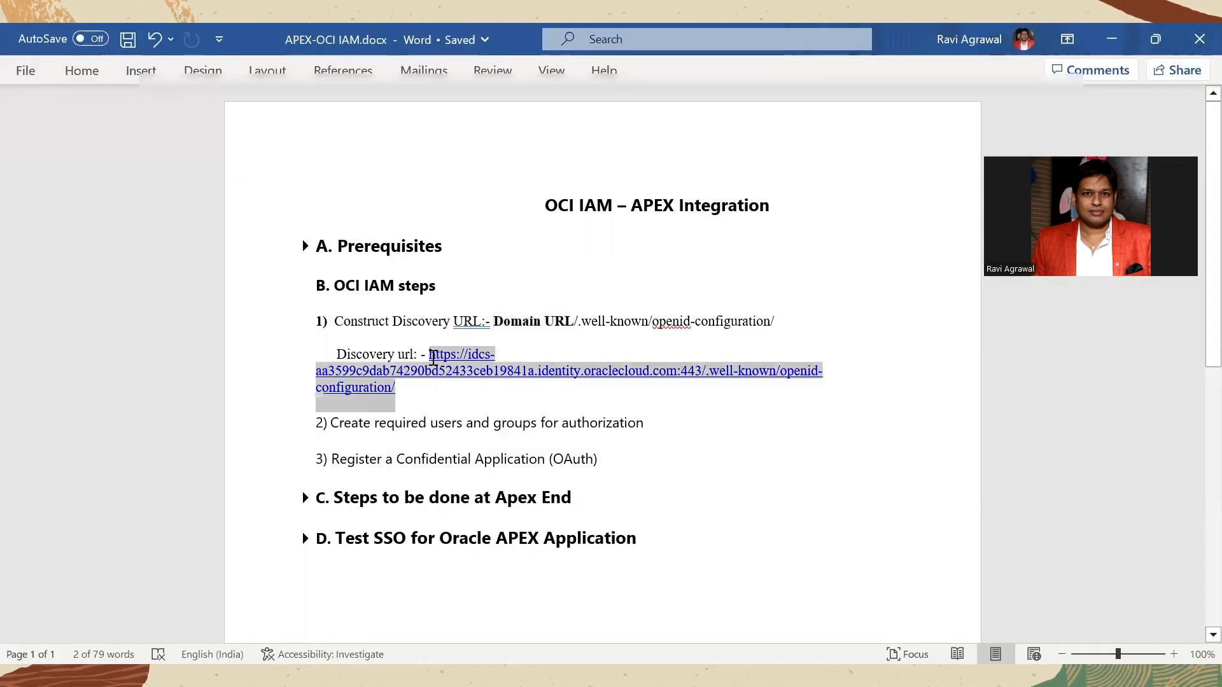
{"action": "left_click", "coordinate": [421, 425]}
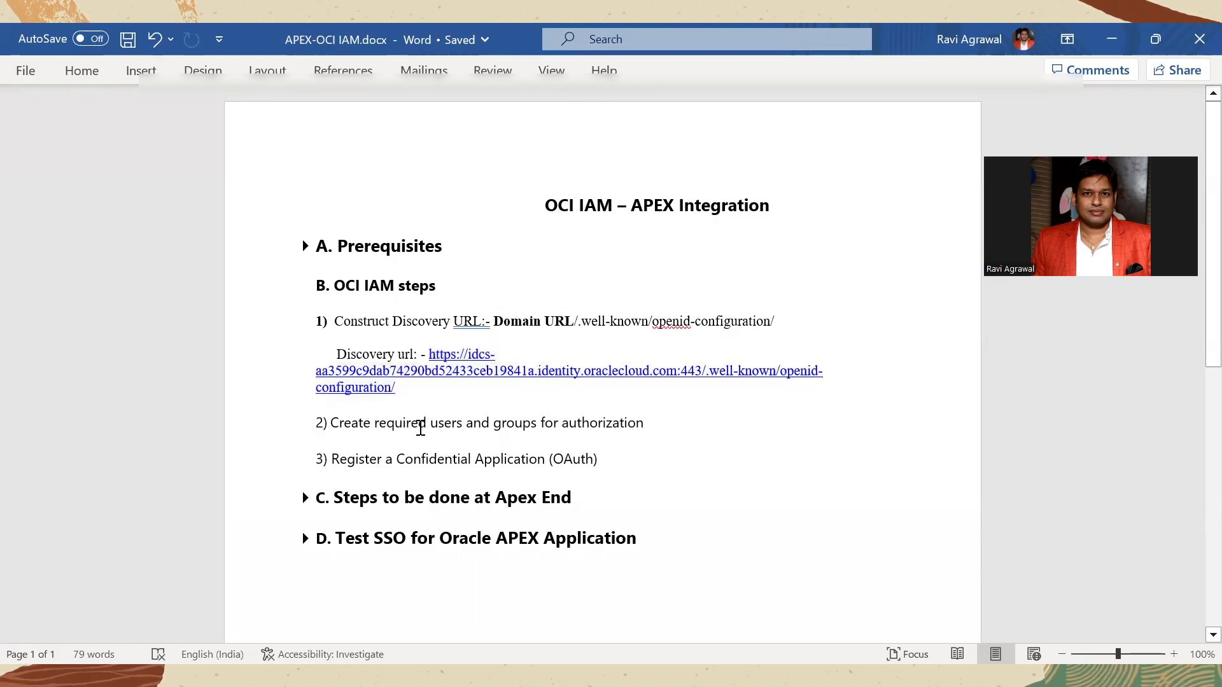
{"action": "left_click_drag", "start_coordinate": [519, 417], "coordinate": [610, 430]}
{"action": "double_click", "coordinate": [445, 426]}
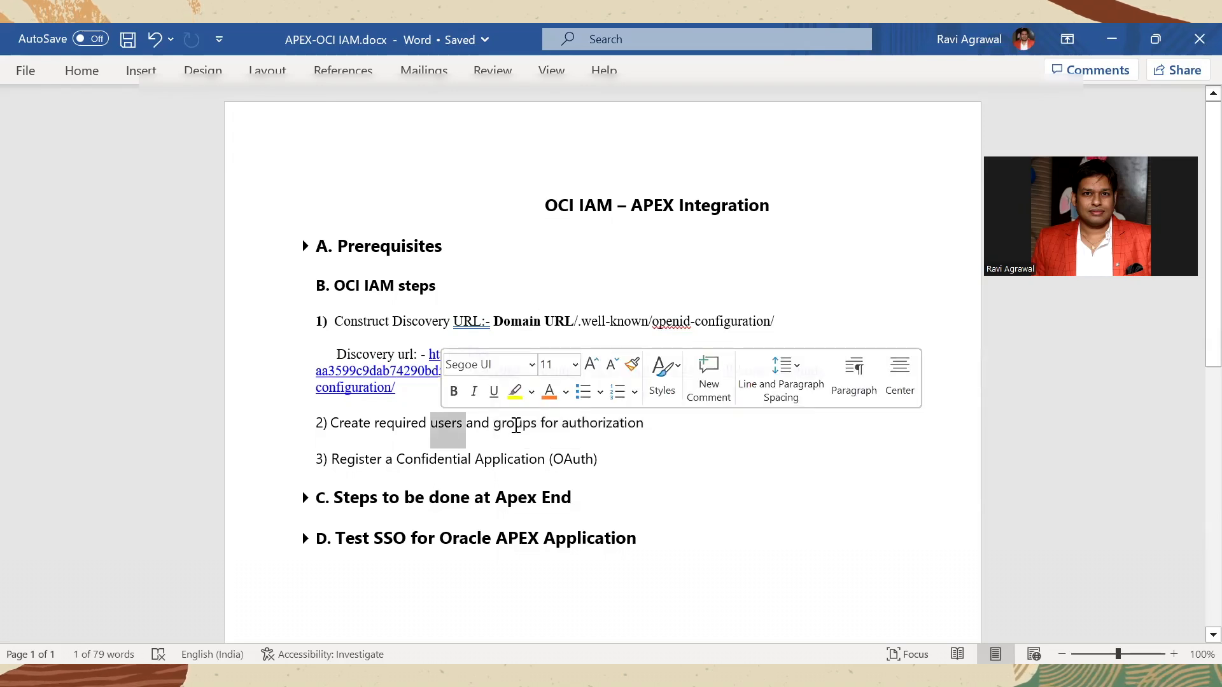
{"action": "double_click", "coordinate": [517, 427]}
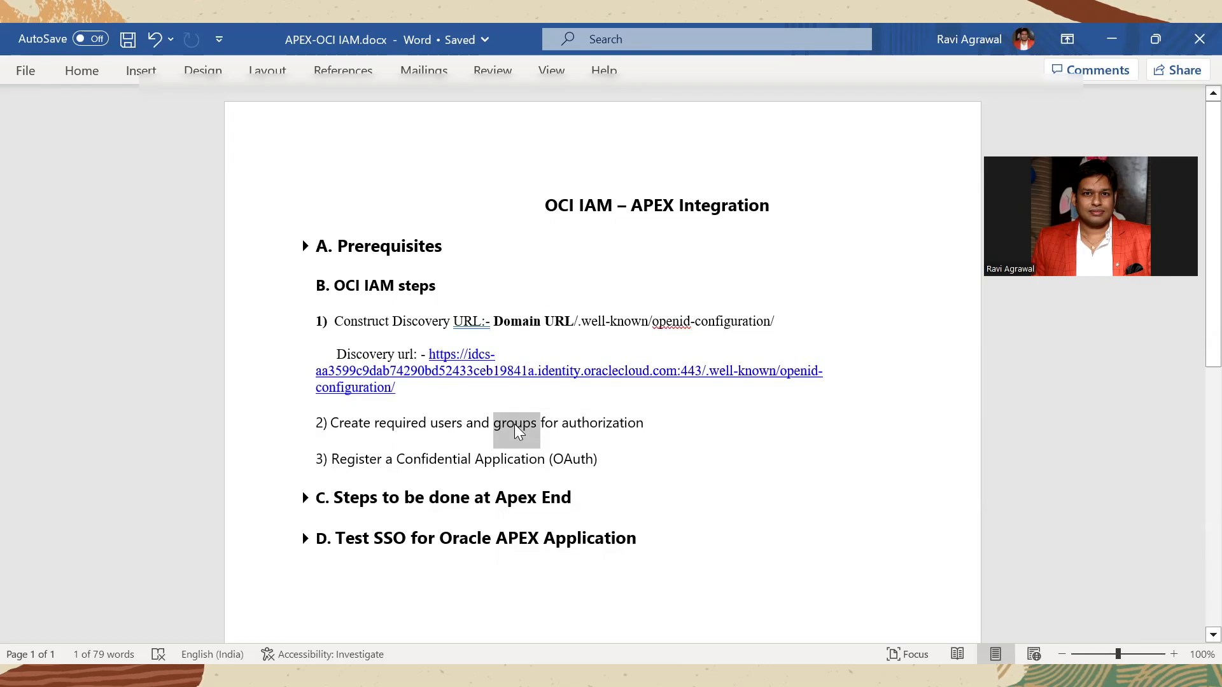
Step: Switch back to Oracle Cloud in the browser and check the oci-in-5 user among the Default domain's users
{"action": "key", "text": "alt+Tab"}
{"action": "left_click", "coordinate": [56, 328]}
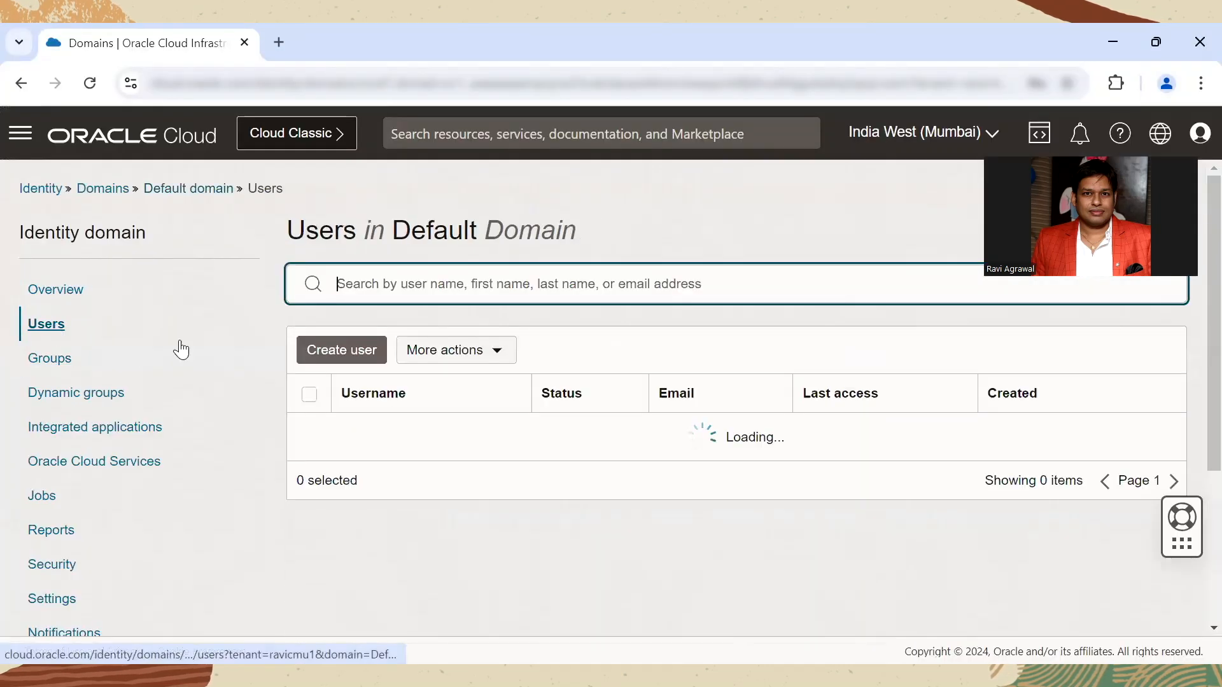
{"action": "left_click_drag", "start_coordinate": [414, 431], "coordinate": [343, 433]}
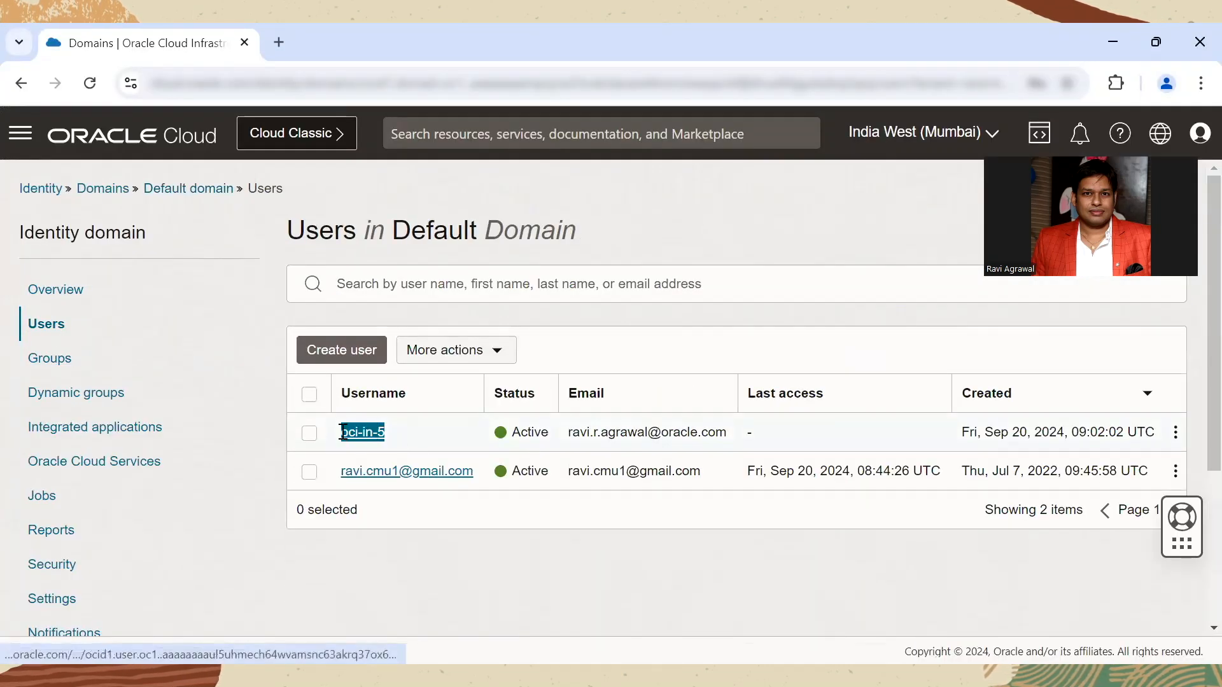
{"action": "left_click_drag", "start_coordinate": [343, 432], "coordinate": [343, 433]}
Step: Inspect the oci-in-5-admin group's information and assigned users, and return to the Default domain overview
{"action": "left_click", "coordinate": [35, 358]}
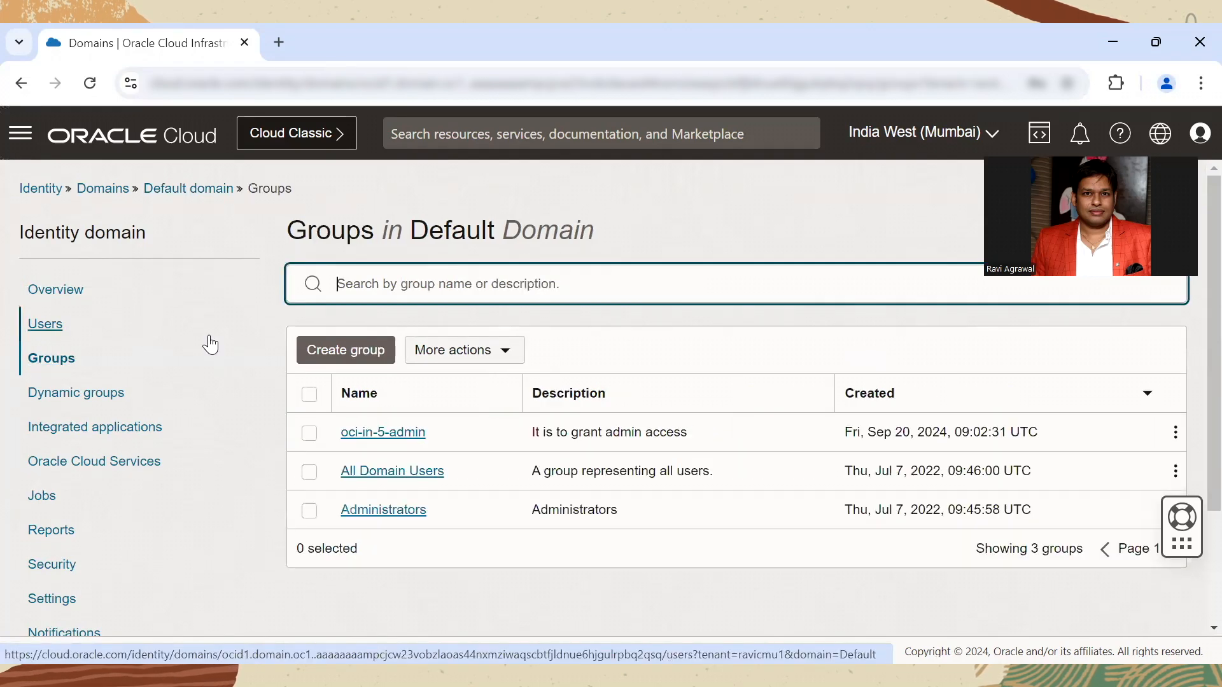
{"action": "left_click_drag", "start_coordinate": [443, 435], "coordinate": [342, 434]}
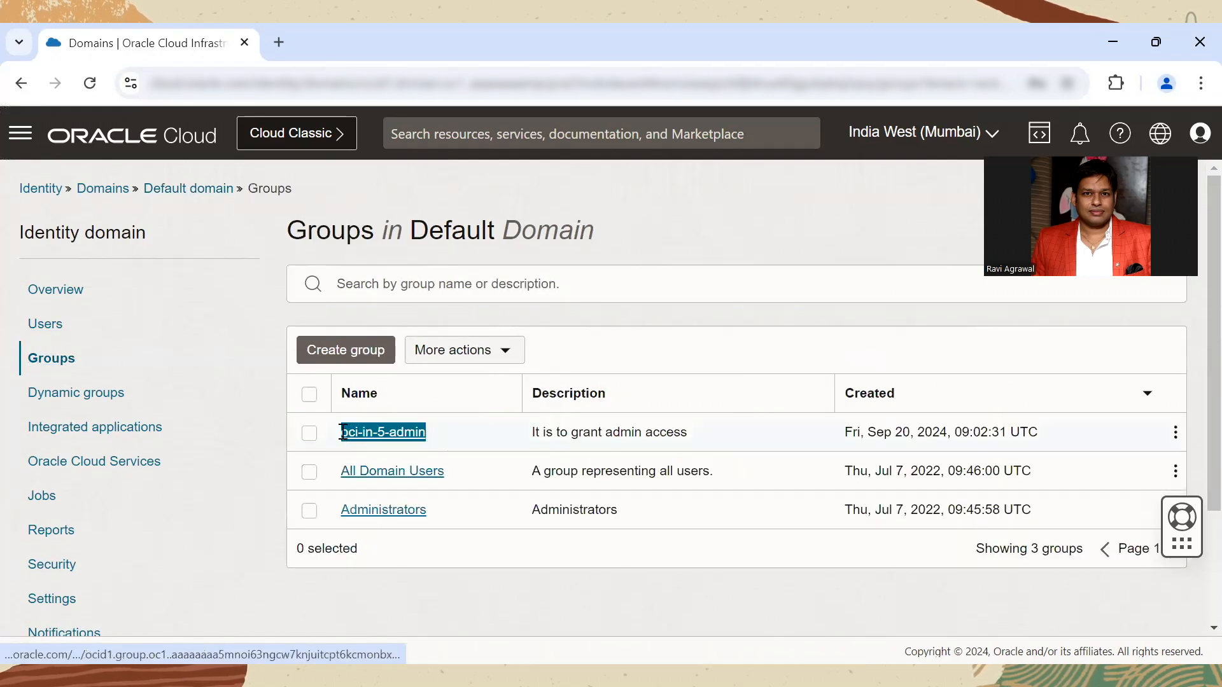
{"action": "left_click", "coordinate": [375, 435]}
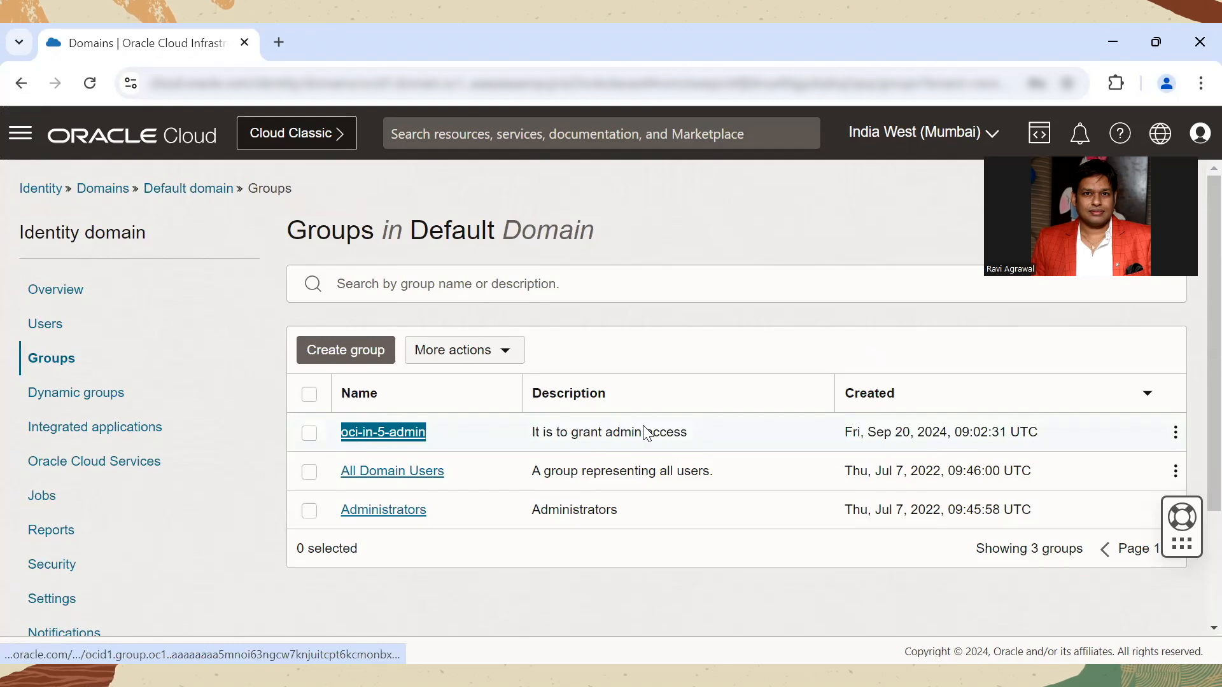
{"action": "scroll", "coordinate": [666, 436], "scroll_direction": "down", "scroll_amount": 1}
{"action": "scroll", "coordinate": [667, 438], "scroll_direction": "down", "scroll_amount": 1}
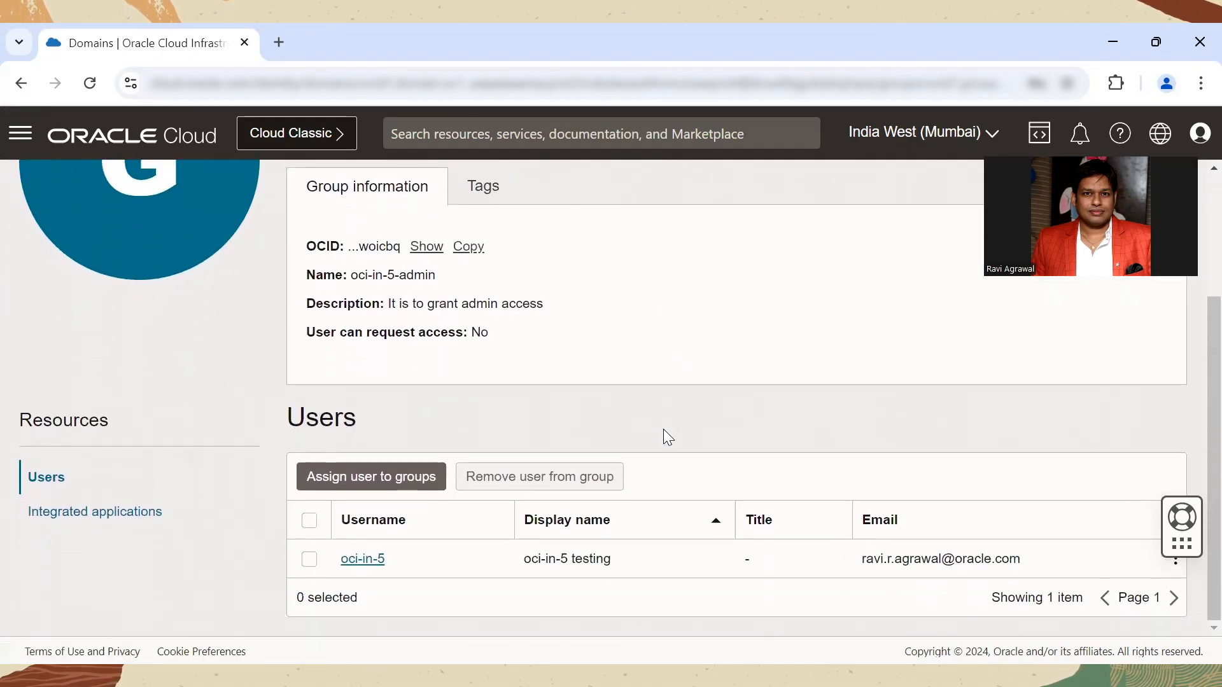
{"action": "scroll", "coordinate": [663, 429], "scroll_direction": "up", "scroll_amount": 2}
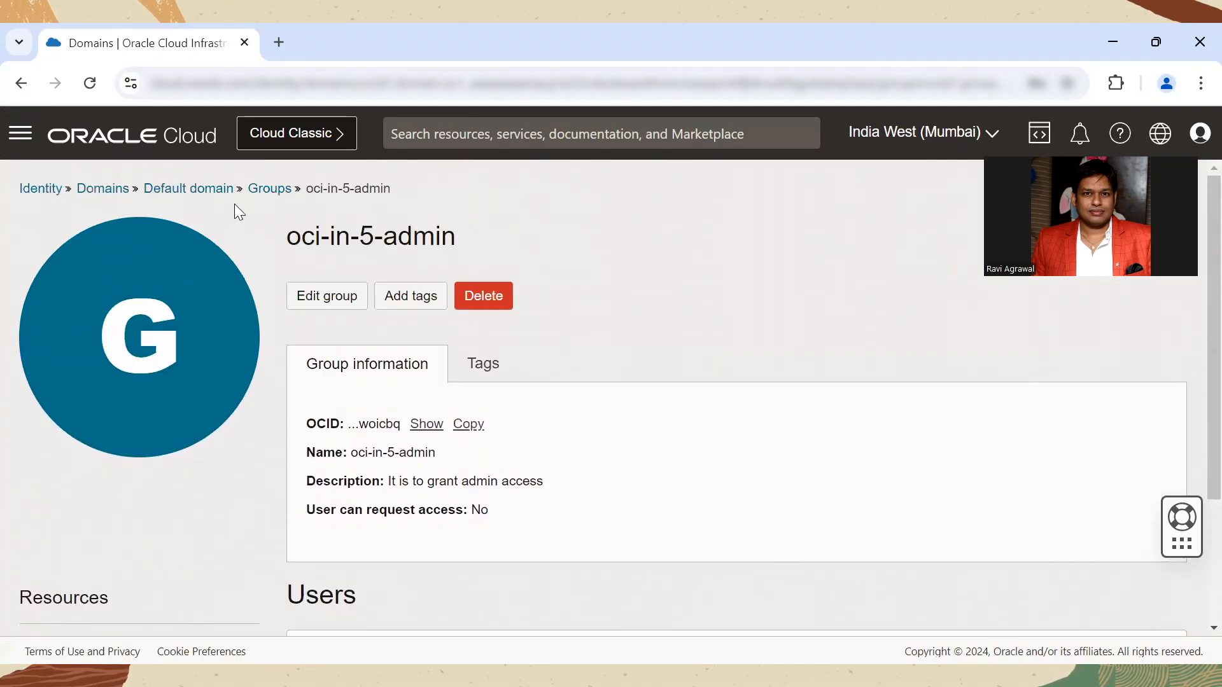
{"action": "left_click", "coordinate": [190, 191]}
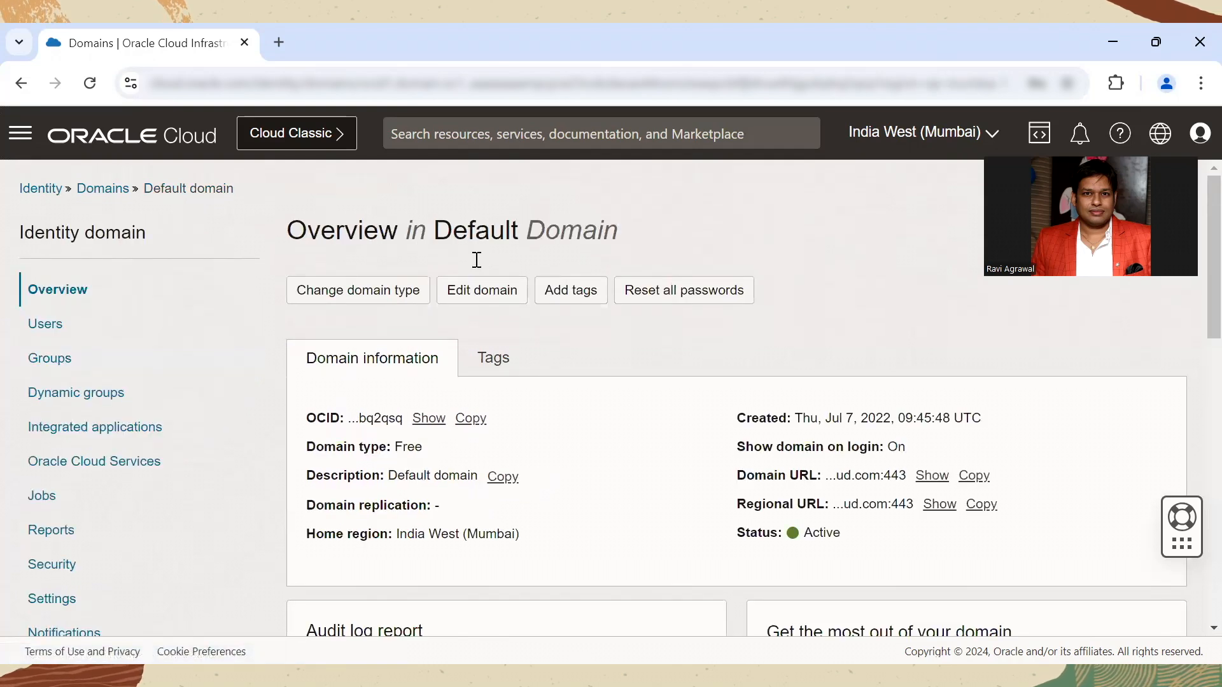
Step: Check the Register a Confidential Application item in the Word notes and return to Oracle Cloud in the browser
{"action": "key", "text": "alt+Tab"}
{"action": "left_click_drag", "start_coordinate": [359, 455], "coordinate": [514, 458]}
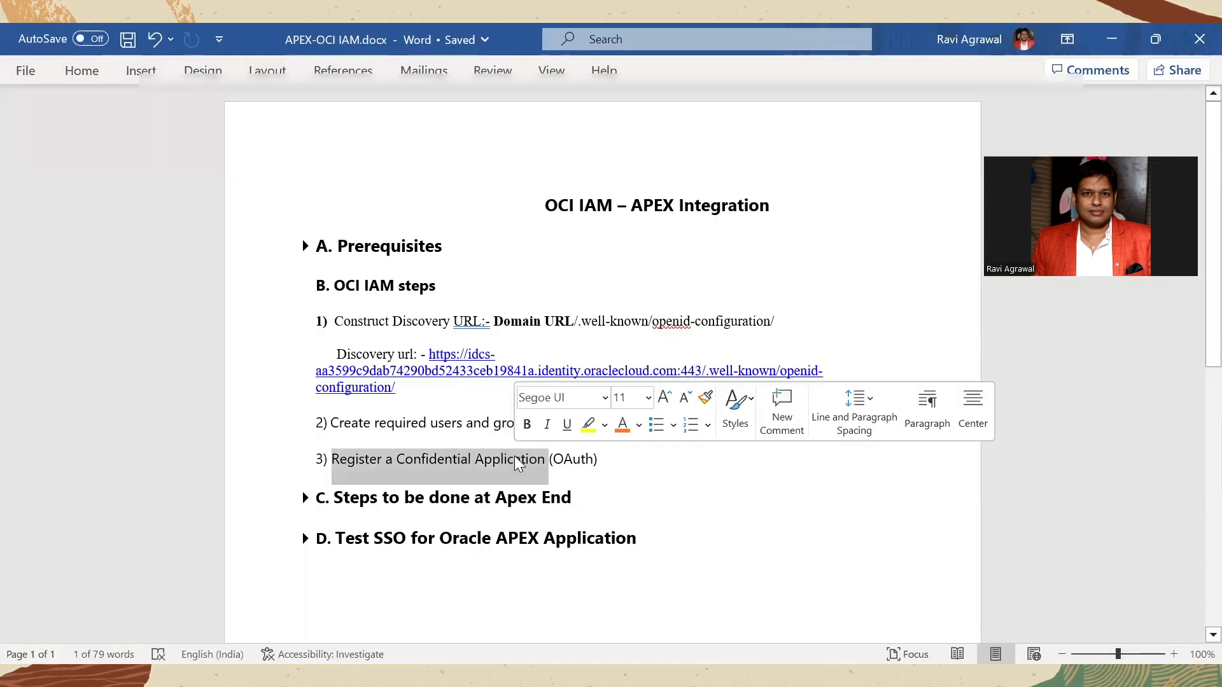
{"action": "left_click", "coordinate": [514, 459]}
{"action": "key", "text": "alt+Tab"}
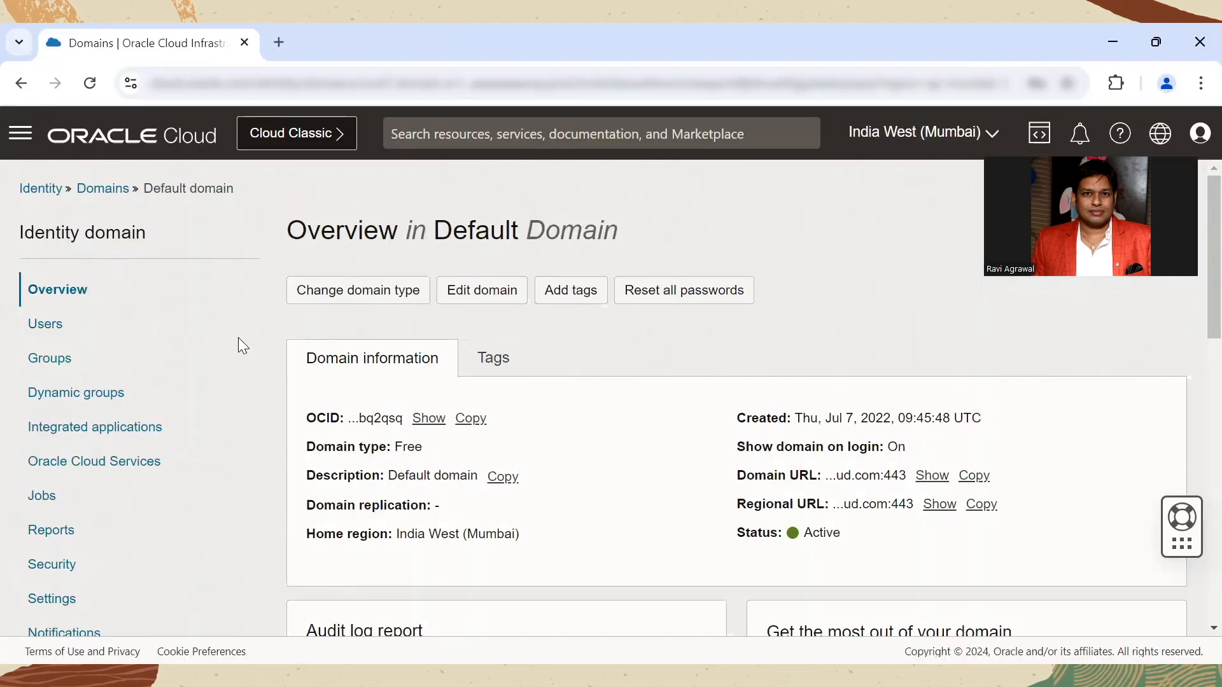
Step: Launch the workflow for adding a Confidential Application to the Default domain's integrated applications
{"action": "left_click", "coordinate": [110, 438]}
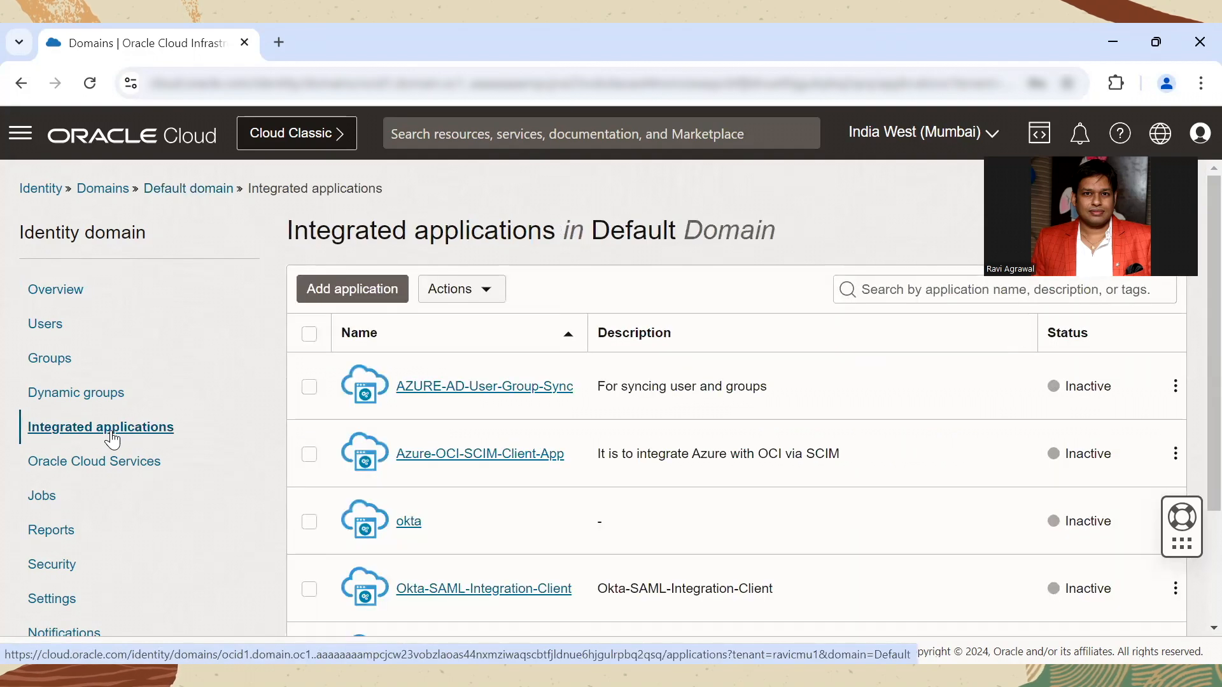
{"action": "left_click", "coordinate": [330, 294]}
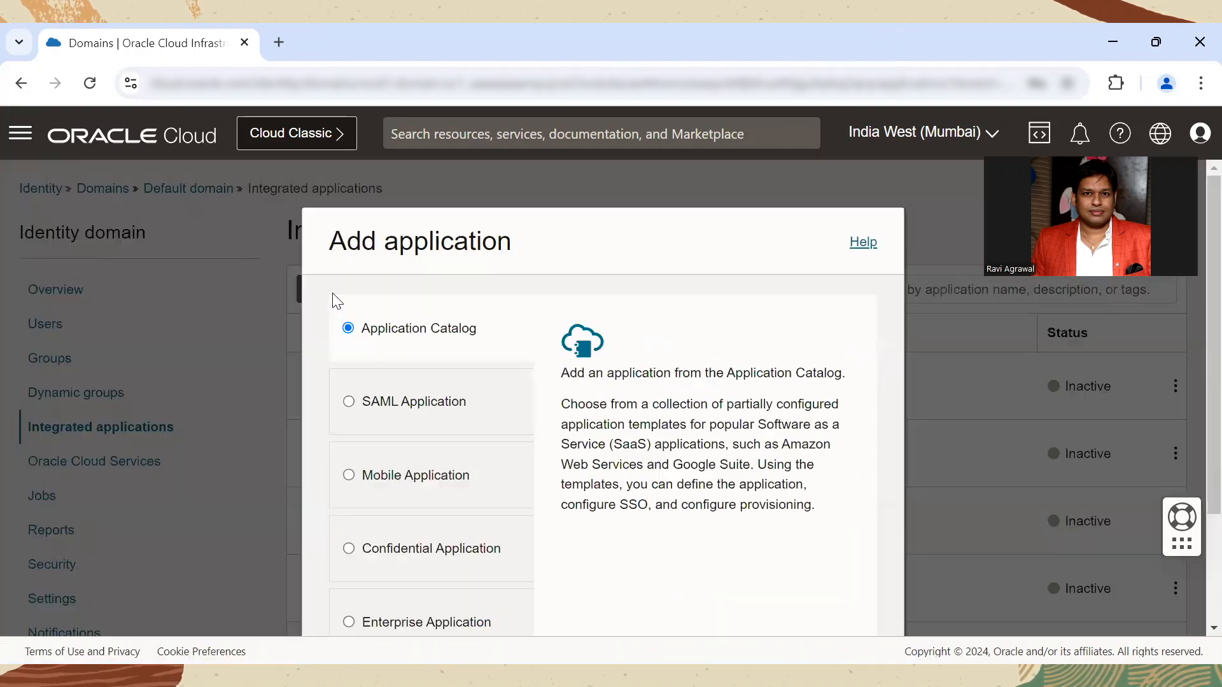
{"action": "left_click", "coordinate": [350, 551]}
{"action": "scroll", "coordinate": [1192, 363], "scroll_direction": "down", "scroll_amount": 3}
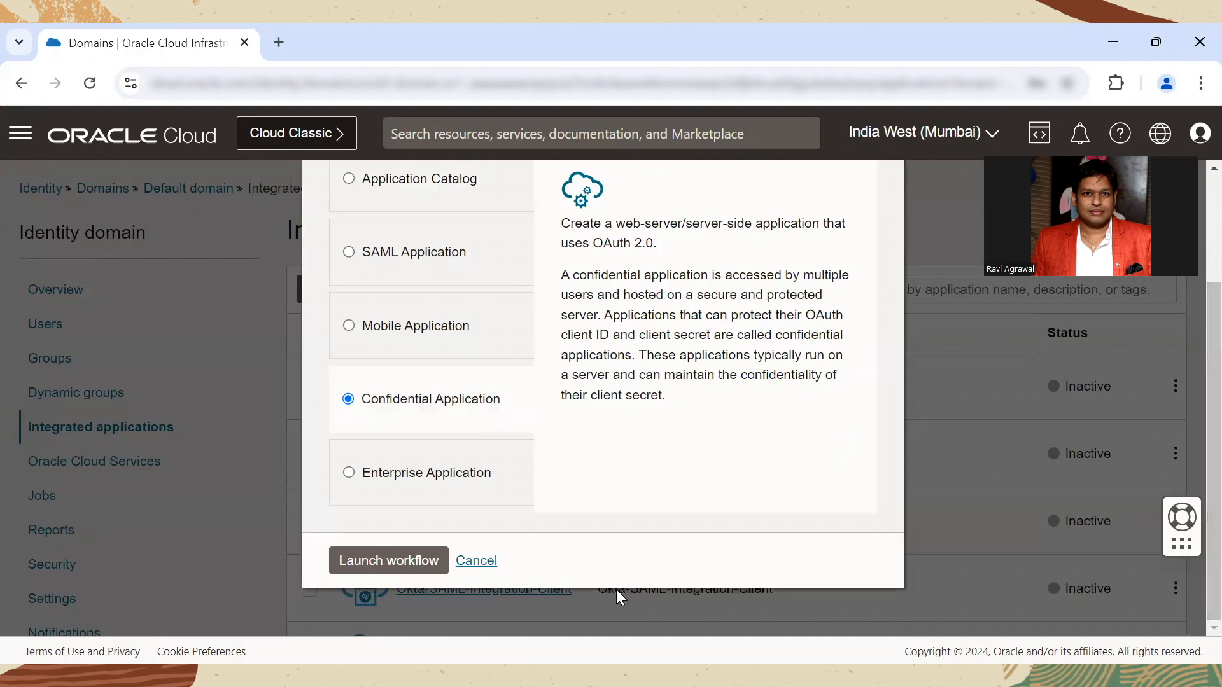
{"action": "left_click", "coordinate": [388, 566]}
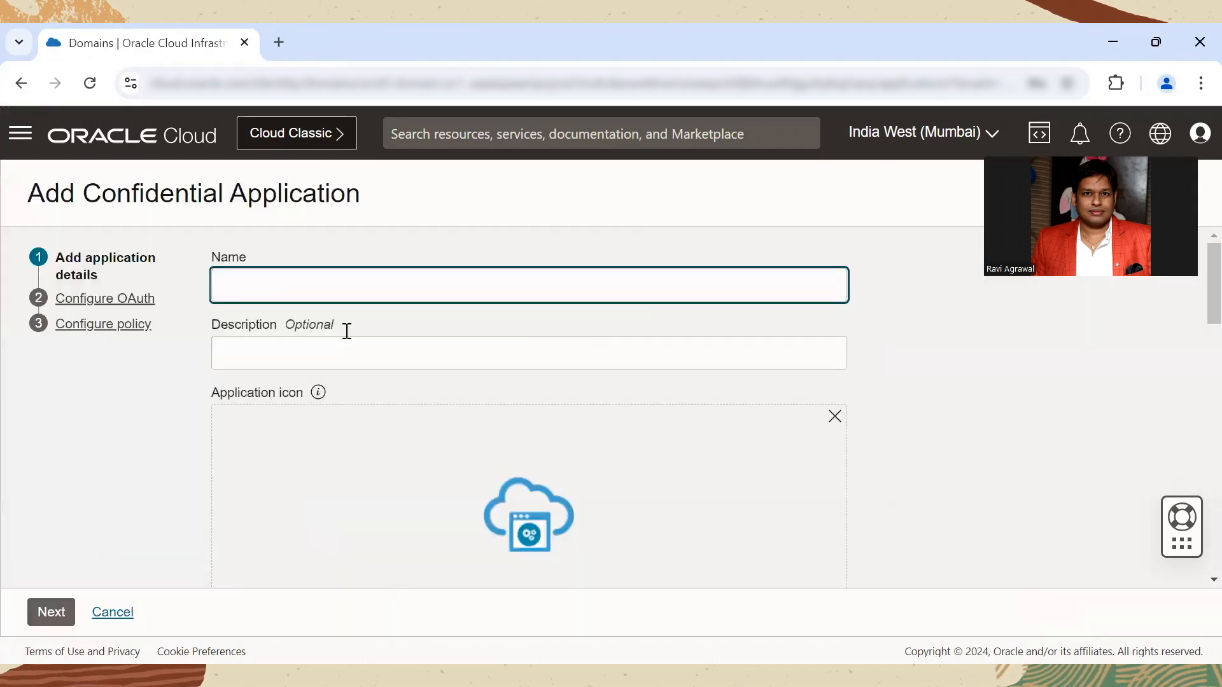
Step: Name the application OCI-in-5 with the description Oci-in-5 and proceed to the OAuth configuration
{"action": "type", "text": "OCI-i"}
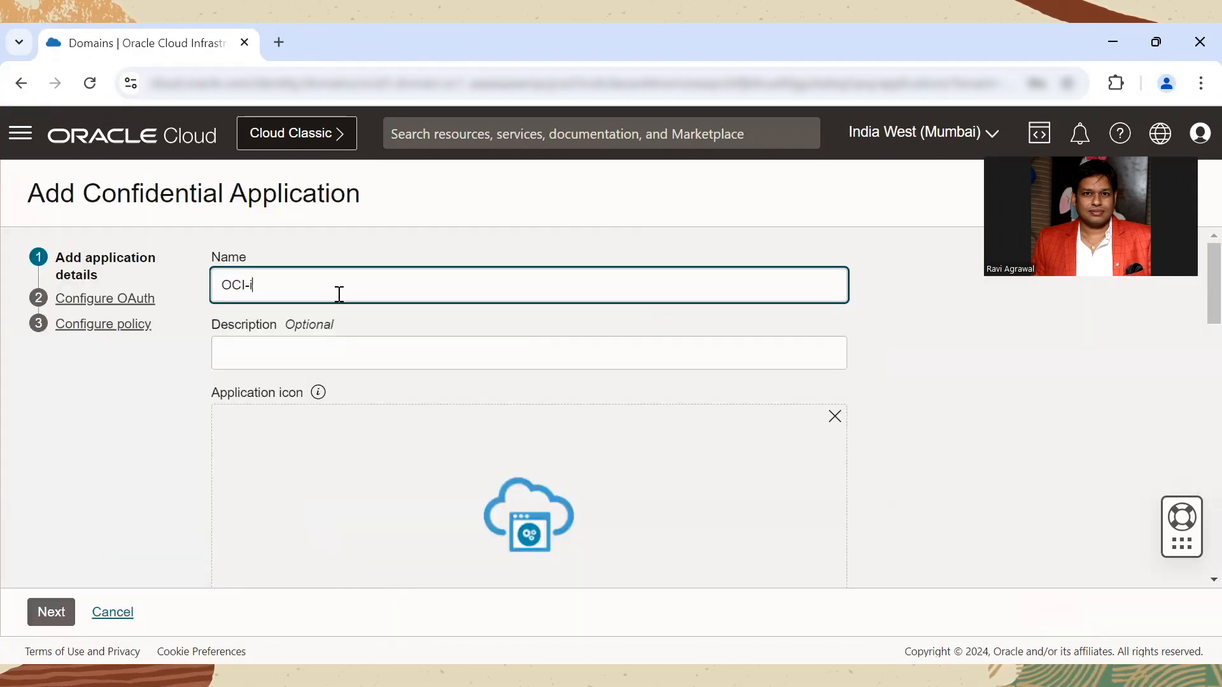
{"action": "type", "text": "n-5"}
{"action": "key", "text": "Tab"}
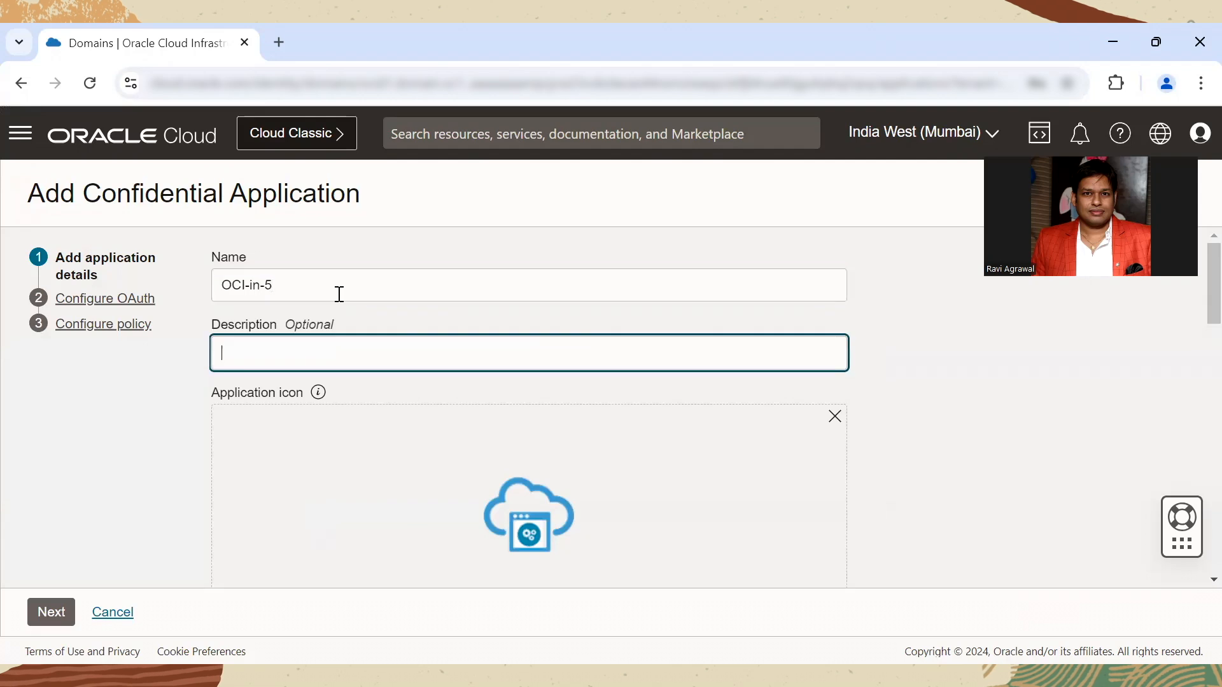
{"action": "type", "text": "Oci-in-5"}
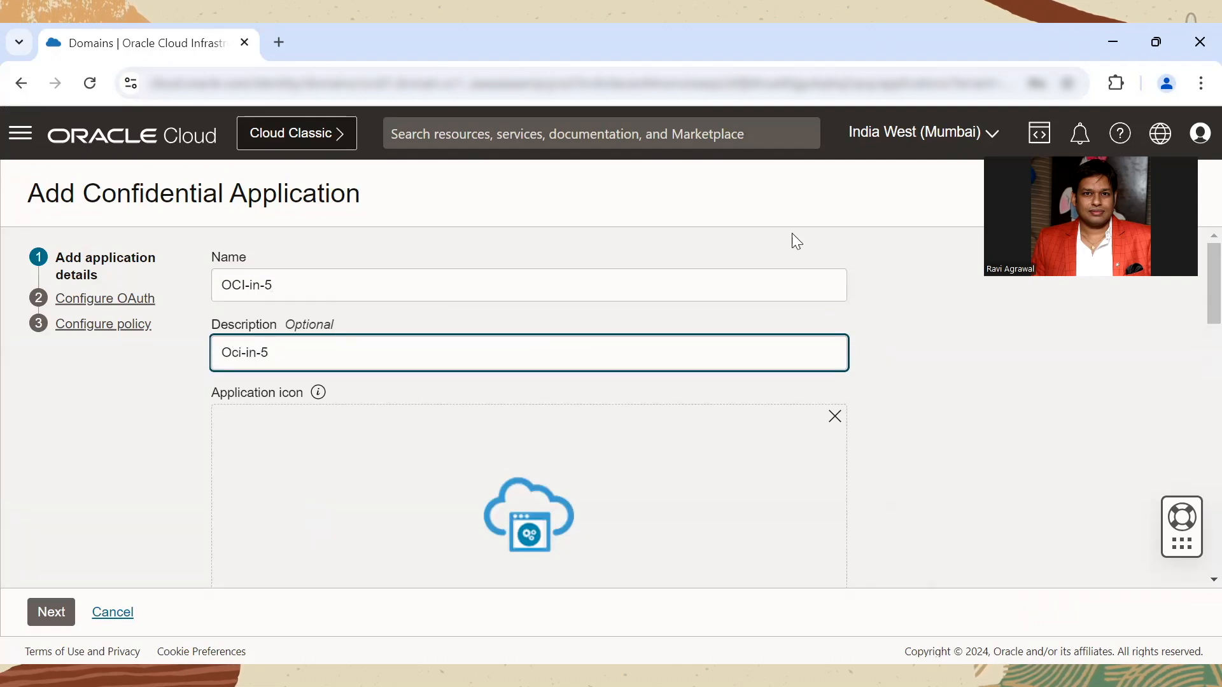
{"action": "scroll", "coordinate": [1196, 358], "scroll_direction": "down", "scroll_amount": 10}
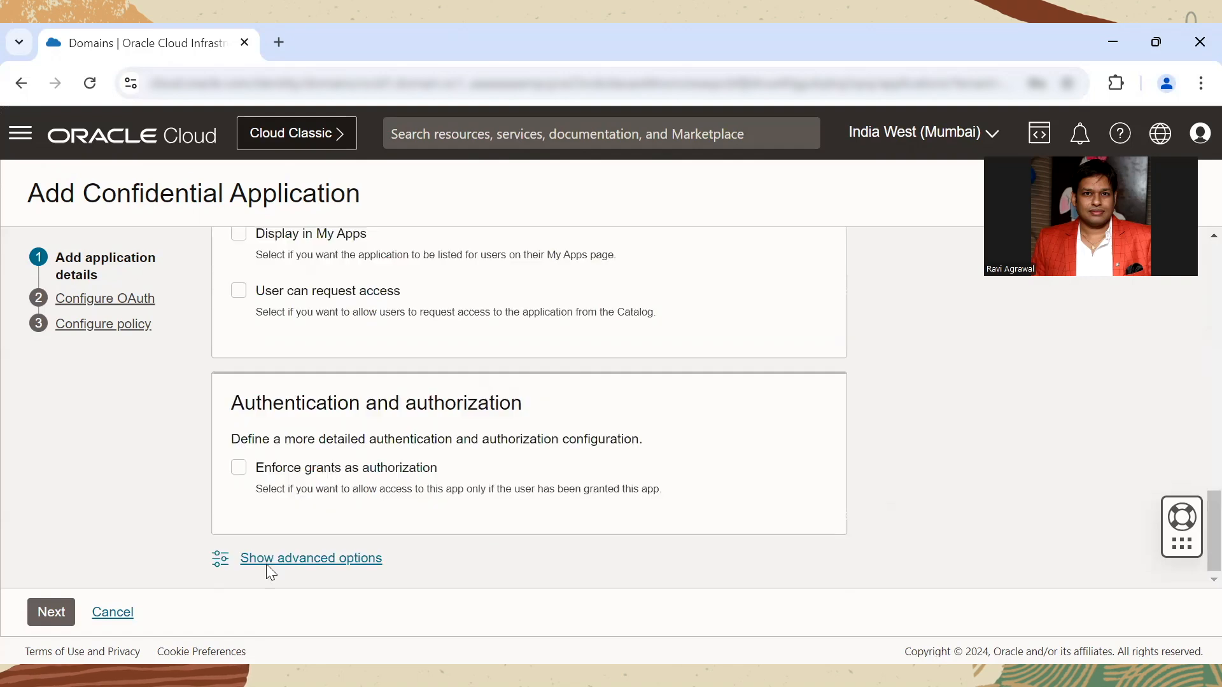
{"action": "left_click", "coordinate": [45, 611]}
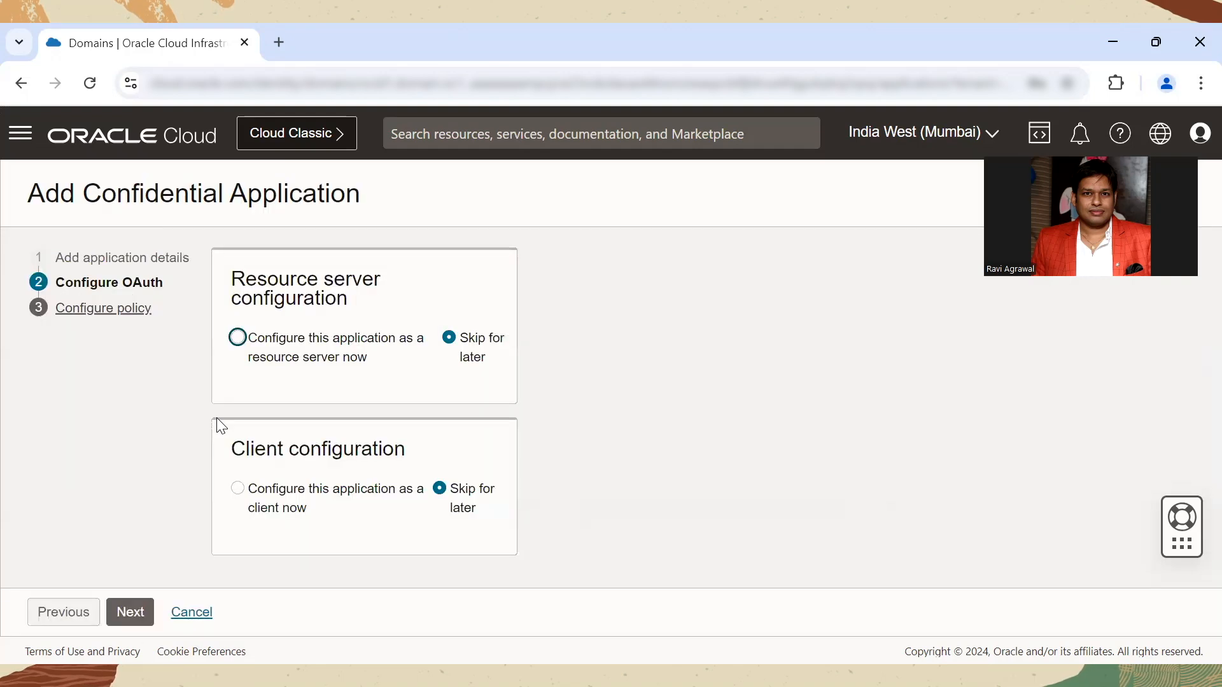
Step: Configure the application as a client now and allow the Authorization code grant type
{"action": "left_click", "coordinate": [238, 488]}
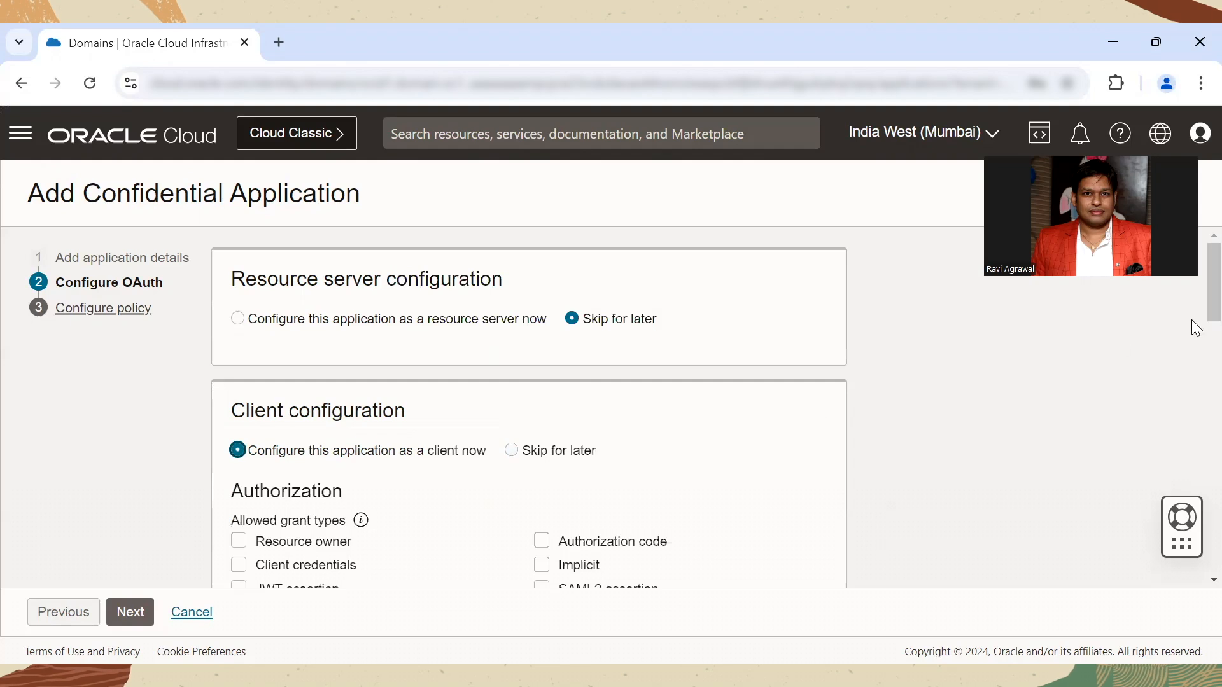
{"action": "scroll", "coordinate": [1193, 322], "scroll_direction": "down", "scroll_amount": 2}
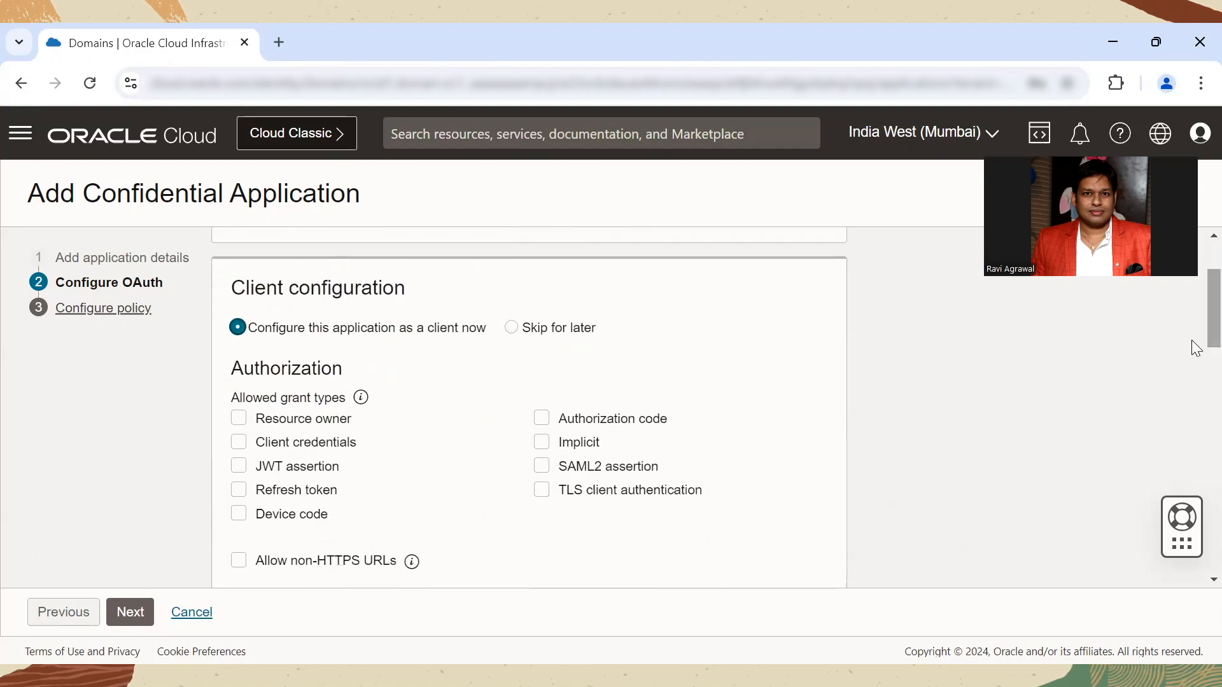
{"action": "left_click", "coordinate": [541, 420]}
{"action": "scroll", "coordinate": [1195, 357], "scroll_direction": "down", "scroll_amount": 3}
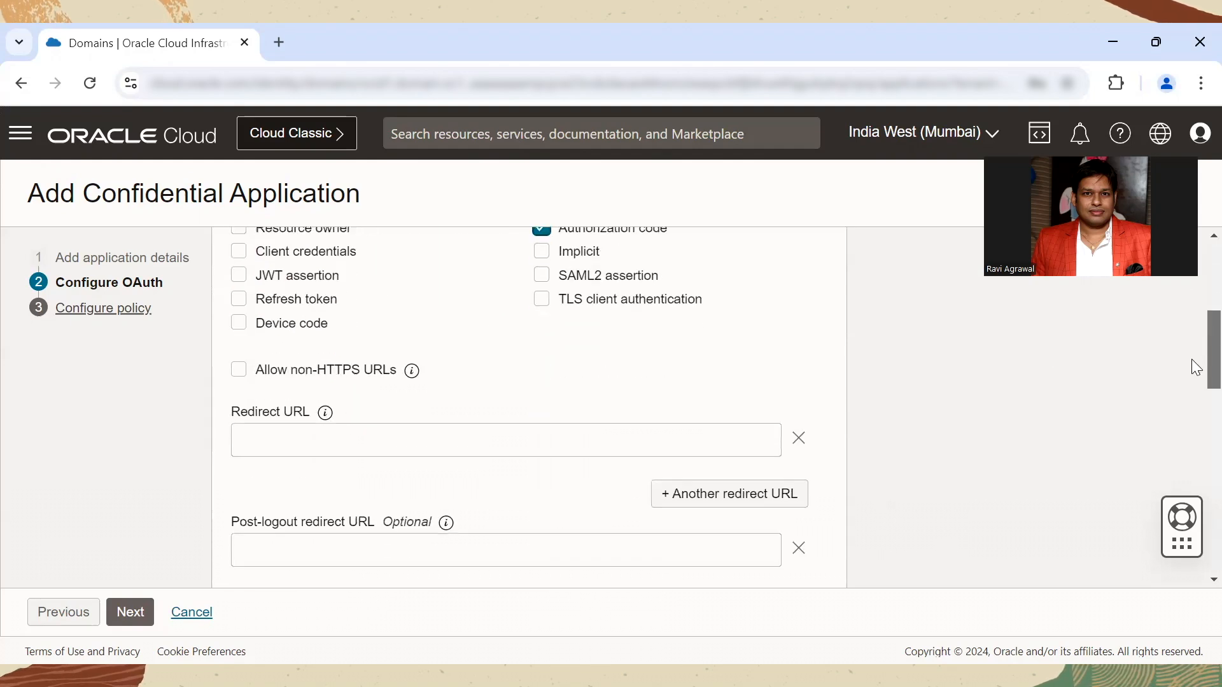
{"action": "scroll", "coordinate": [1191, 366], "scroll_direction": "down", "scroll_amount": 3}
{"action": "mouse_move", "coordinate": [326, 242]}
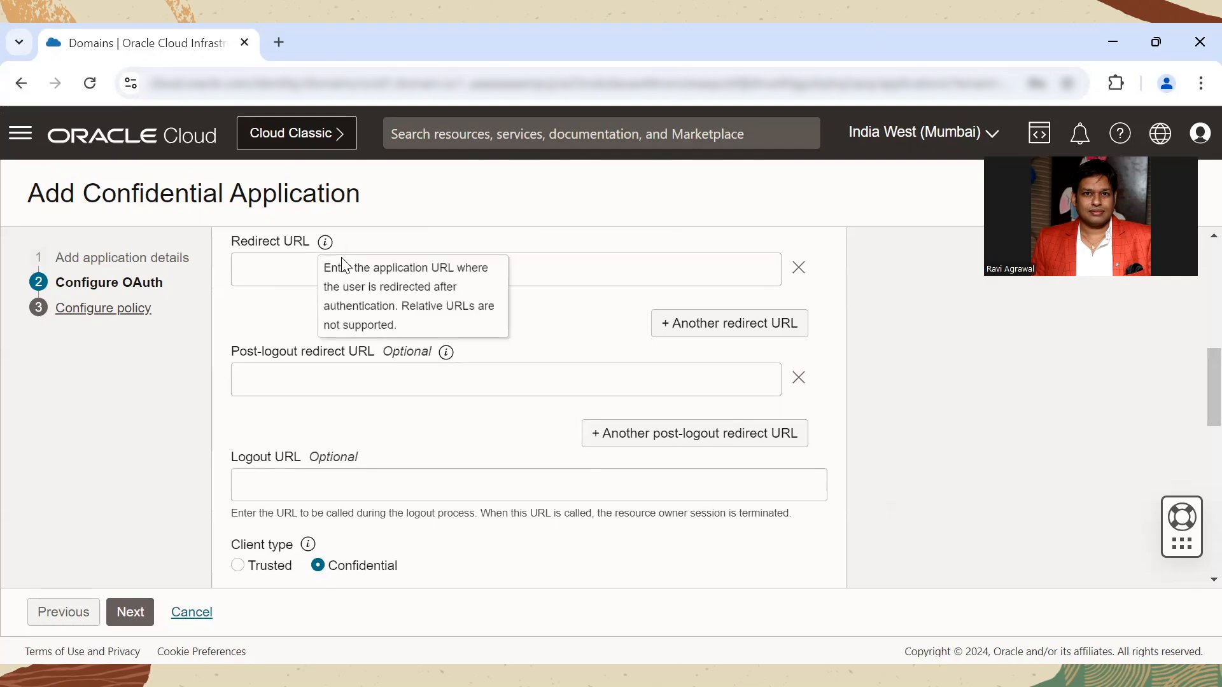
{"action": "left_click", "coordinate": [256, 279]}
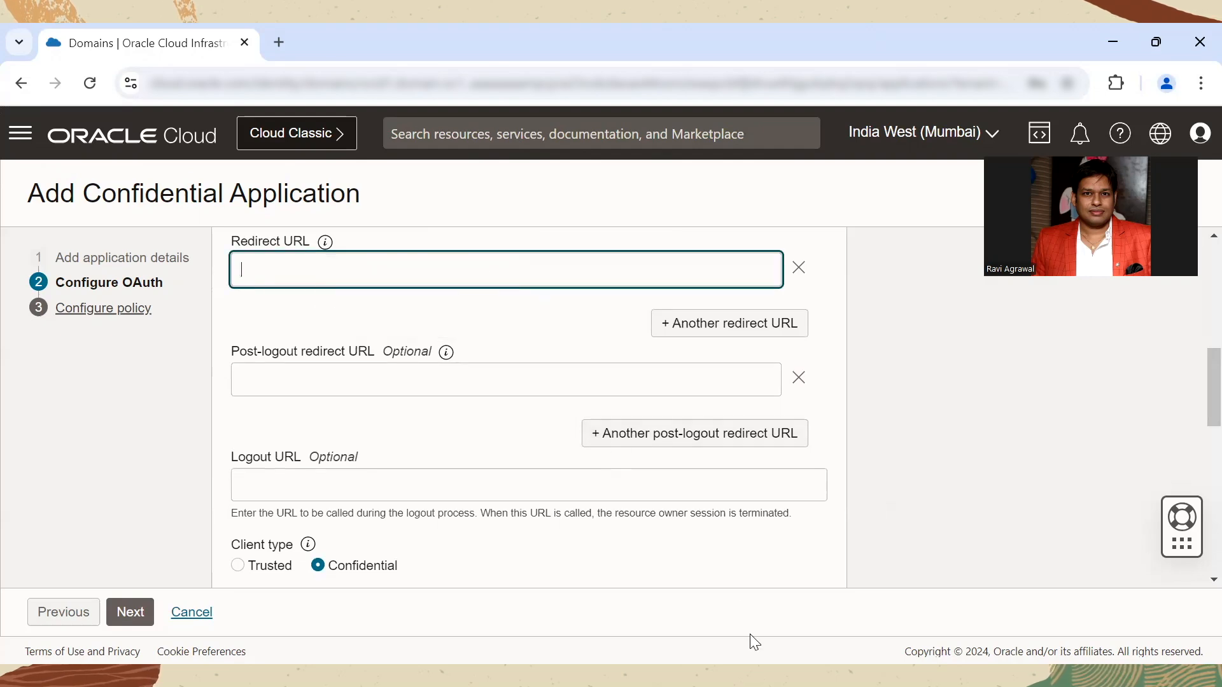
{"action": "key", "text": "alt+Tab"}
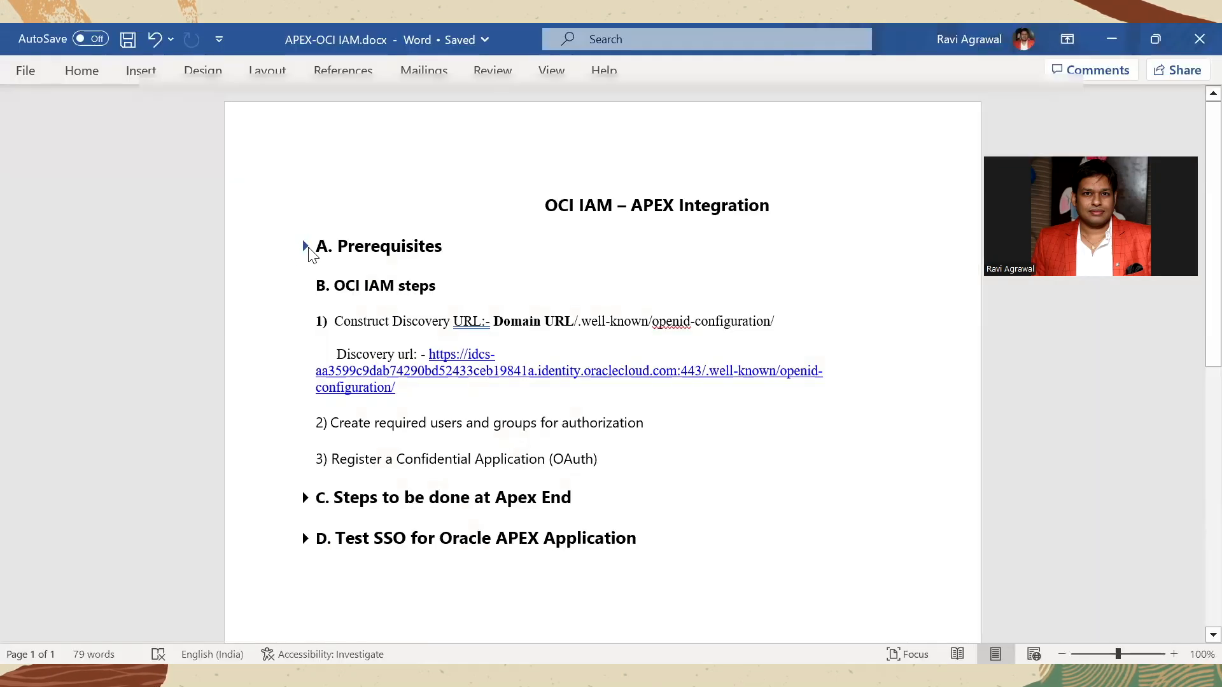
{"action": "left_click", "coordinate": [306, 247]}
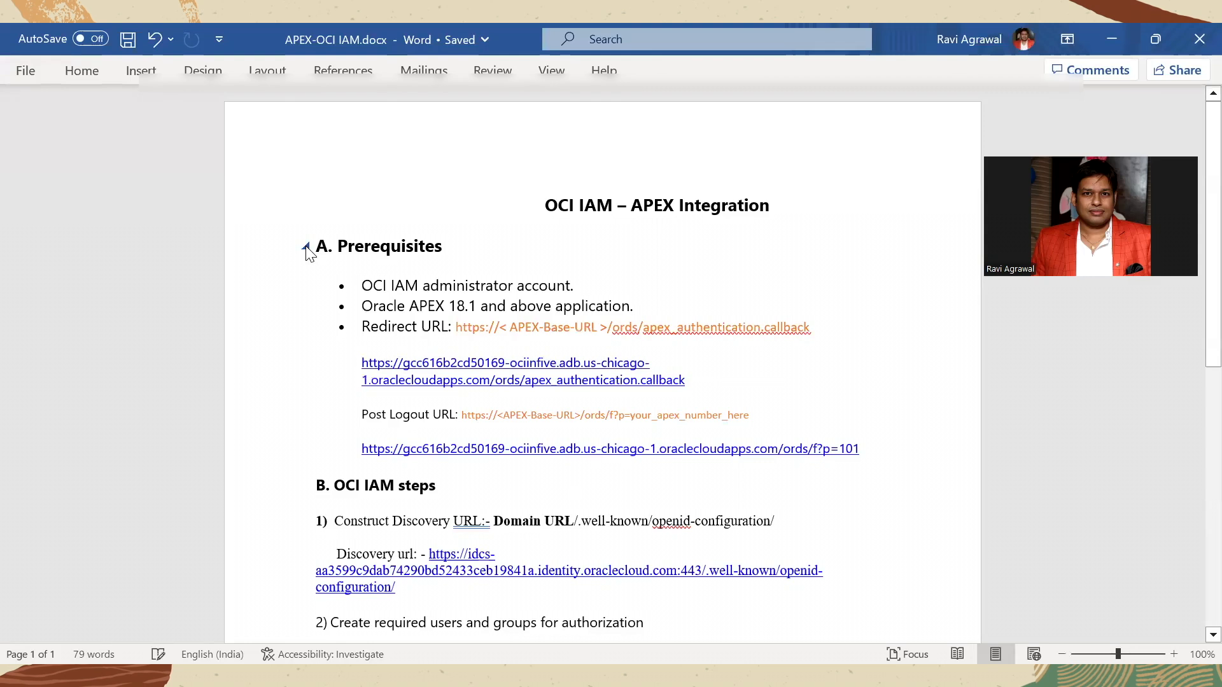
{"action": "triple_click", "coordinate": [473, 368]}
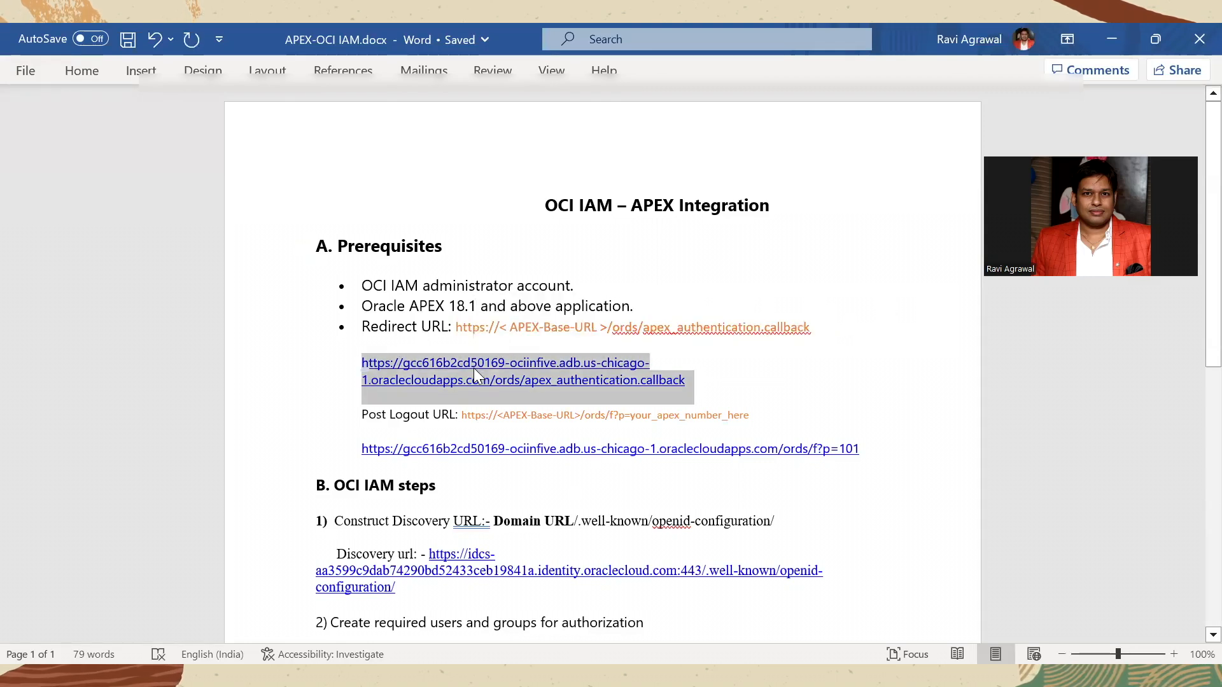
{"action": "key", "text": "alt+Tab"}
{"action": "left_click", "coordinate": [338, 380]}
{"action": "key", "text": "alt+Tab"}
{"action": "triple_click", "coordinate": [437, 449]}
{"action": "key", "text": "ctrl+c"}
{"action": "key", "text": "alt+Tab"}
{"action": "key", "text": "ctrl+v"}
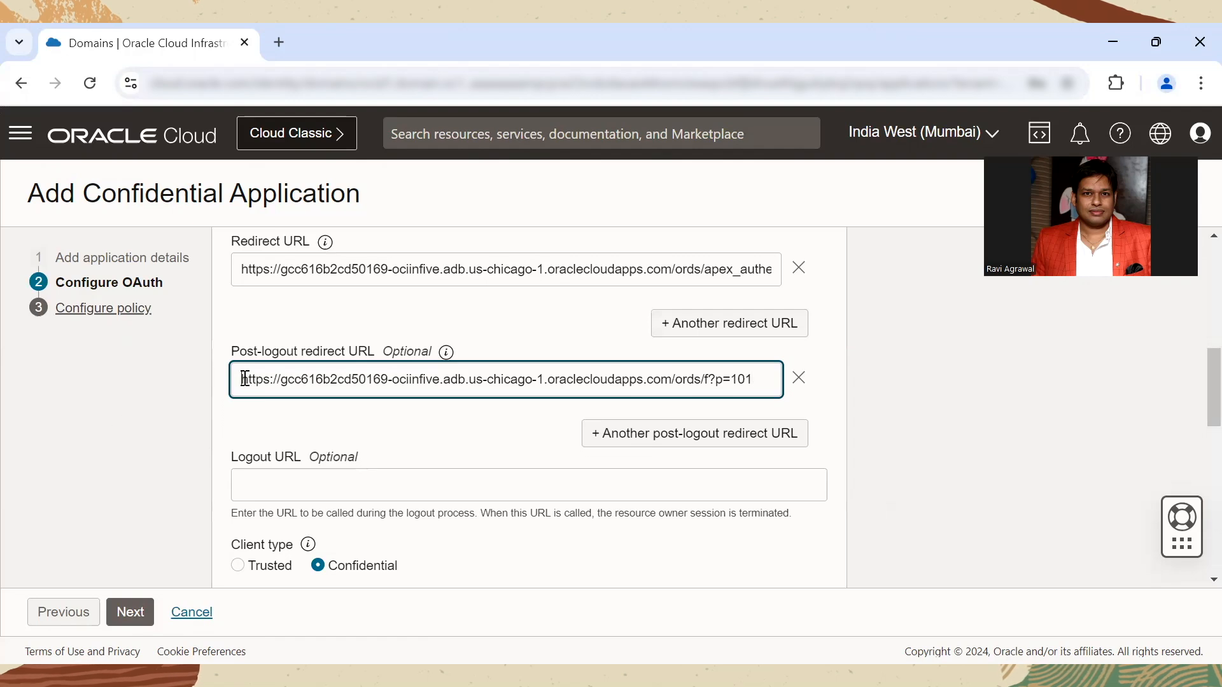
Step: Check the Redirect URL through to its end and finish creating the confidential application
{"action": "left_click", "coordinate": [392, 270]}
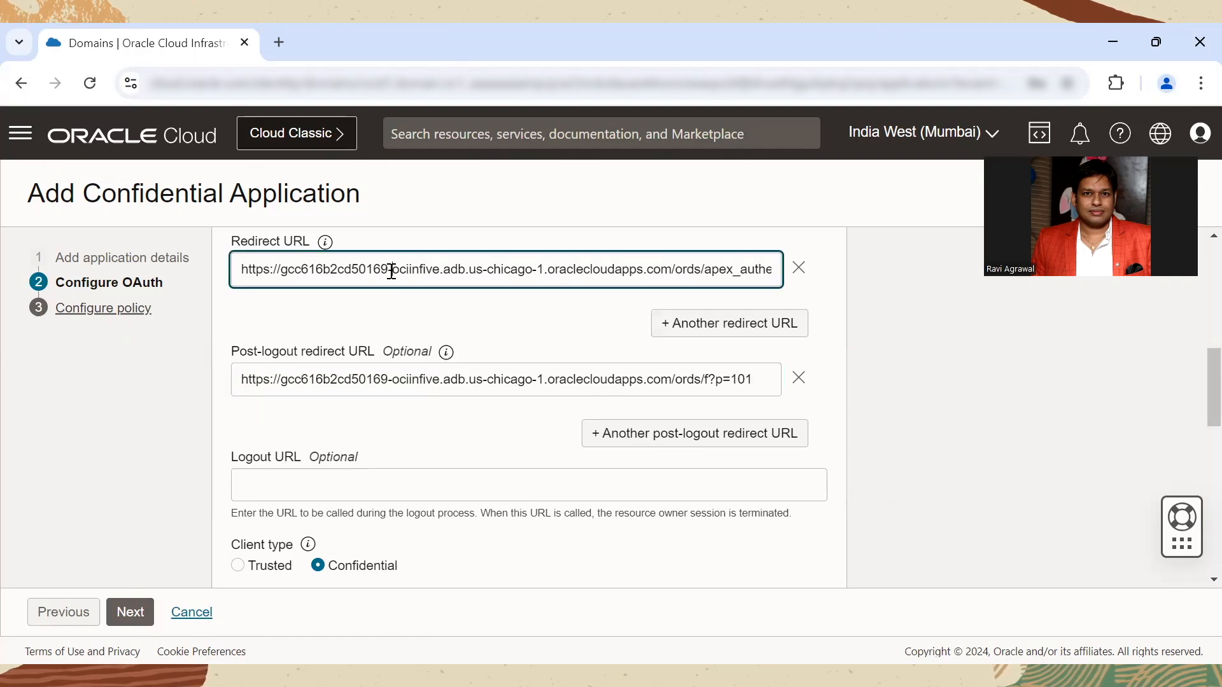
{"action": "key", "text": "Right"}
{"action": "key", "text": "Right"}
{"action": "key", "text": "Right"}
{"action": "key", "text": "Right"}
{"action": "key", "text": "Right"}
{"action": "key", "text": "Right"}
{"action": "key", "text": "Right"}
{"action": "key", "text": "Right"}
{"action": "key", "text": "Right"}
{"action": "key", "text": "Right"}
{"action": "key", "text": "Right"}
{"action": "key", "text": "Right"}
{"action": "key", "text": "Right"}
{"action": "key", "text": "Right"}
{"action": "key", "text": "Right"}
{"action": "key", "text": "Right"}
{"action": "key", "text": "Right"}
{"action": "key", "text": "Right"}
{"action": "key", "text": "Right"}
{"action": "key", "text": "Right"}
{"action": "key", "text": "Right"}
{"action": "key", "text": "Right"}
{"action": "key", "text": "Right"}
{"action": "key", "text": "Right"}
{"action": "key", "text": "Right"}
{"action": "key", "text": "Right"}
{"action": "key", "text": "Right"}
{"action": "key", "text": "Right"}
{"action": "key", "text": "Right"}
{"action": "key", "text": "Right"}
{"action": "key", "text": "Right"}
{"action": "key", "text": "Right"}
{"action": "key", "text": "Right"}
{"action": "key", "text": "Right"}
{"action": "key", "text": "Right"}
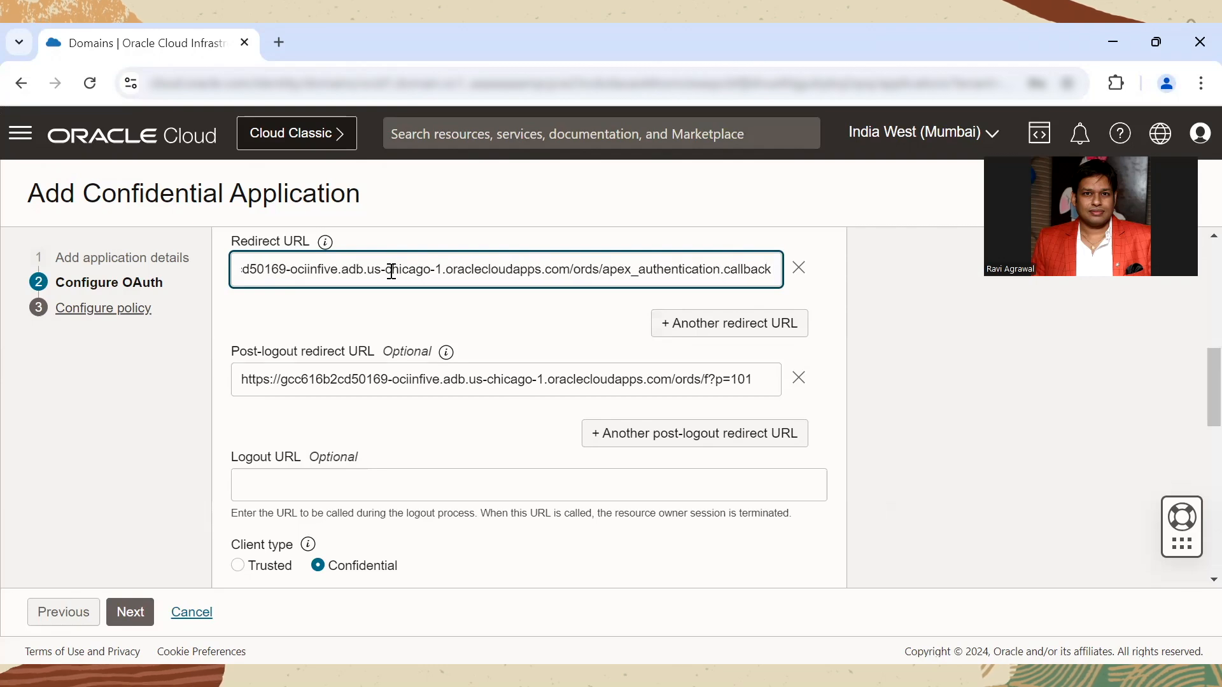
{"action": "left_click", "coordinate": [132, 612]}
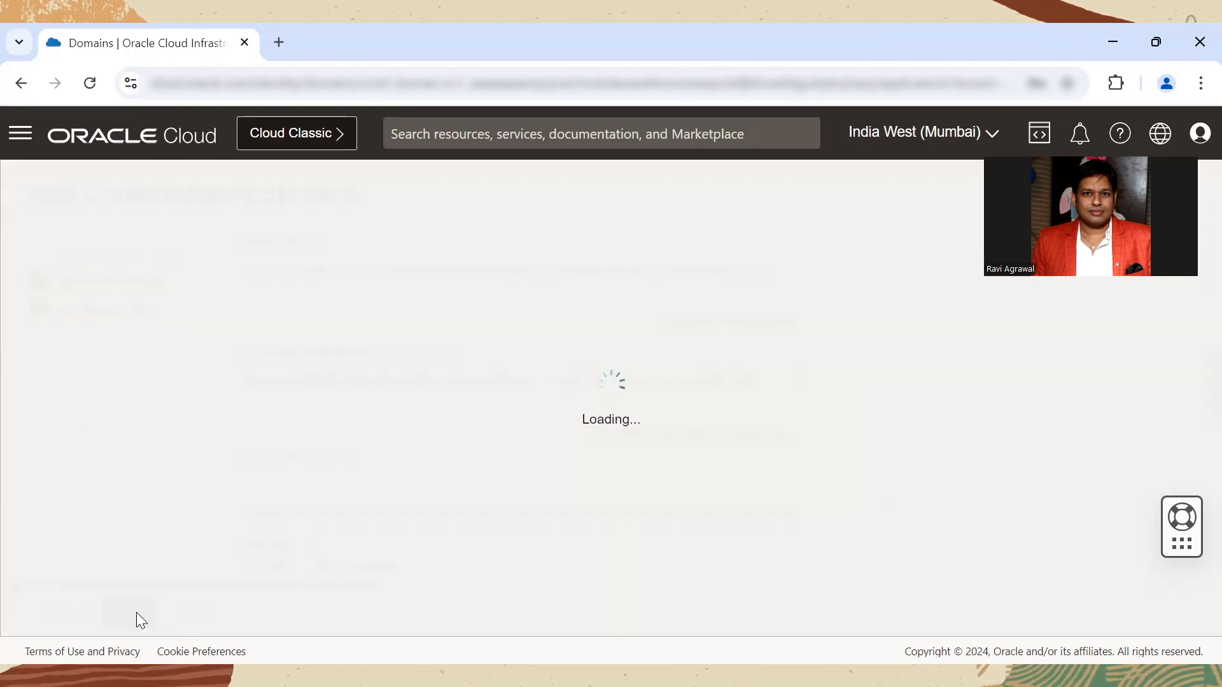
{"action": "left_click", "coordinate": [132, 614]}
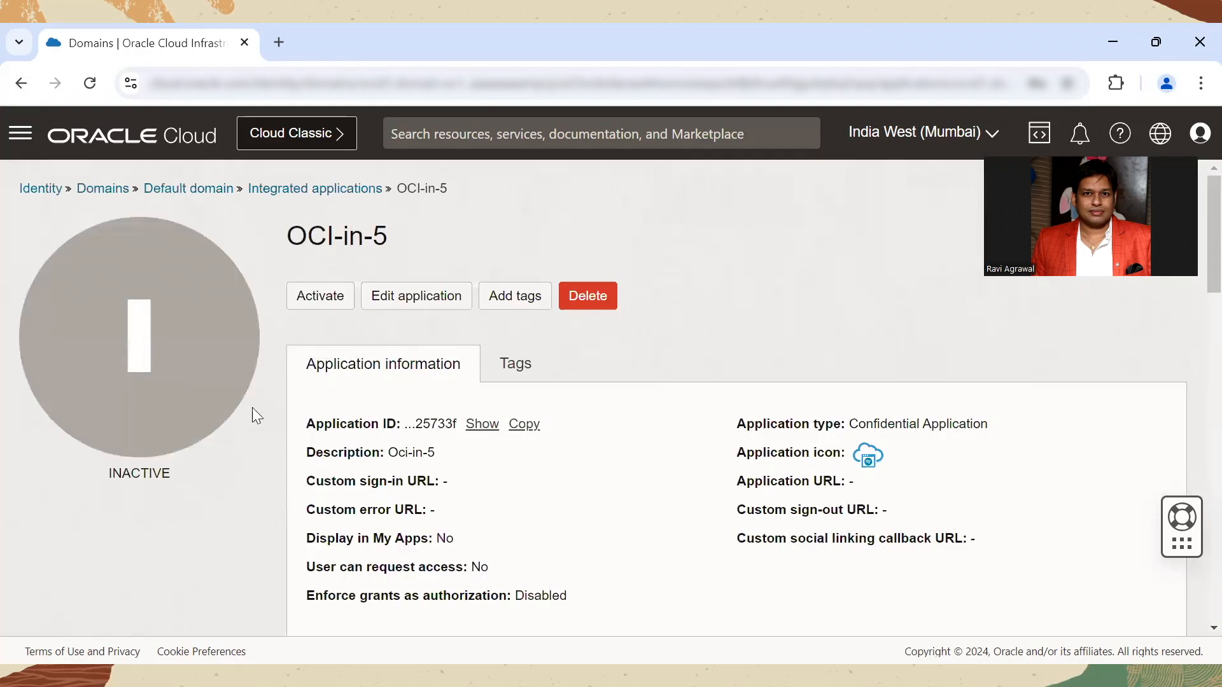
Step: Activate the OCI-in-5 application and confirm the activation
{"action": "double_click", "coordinate": [148, 474]}
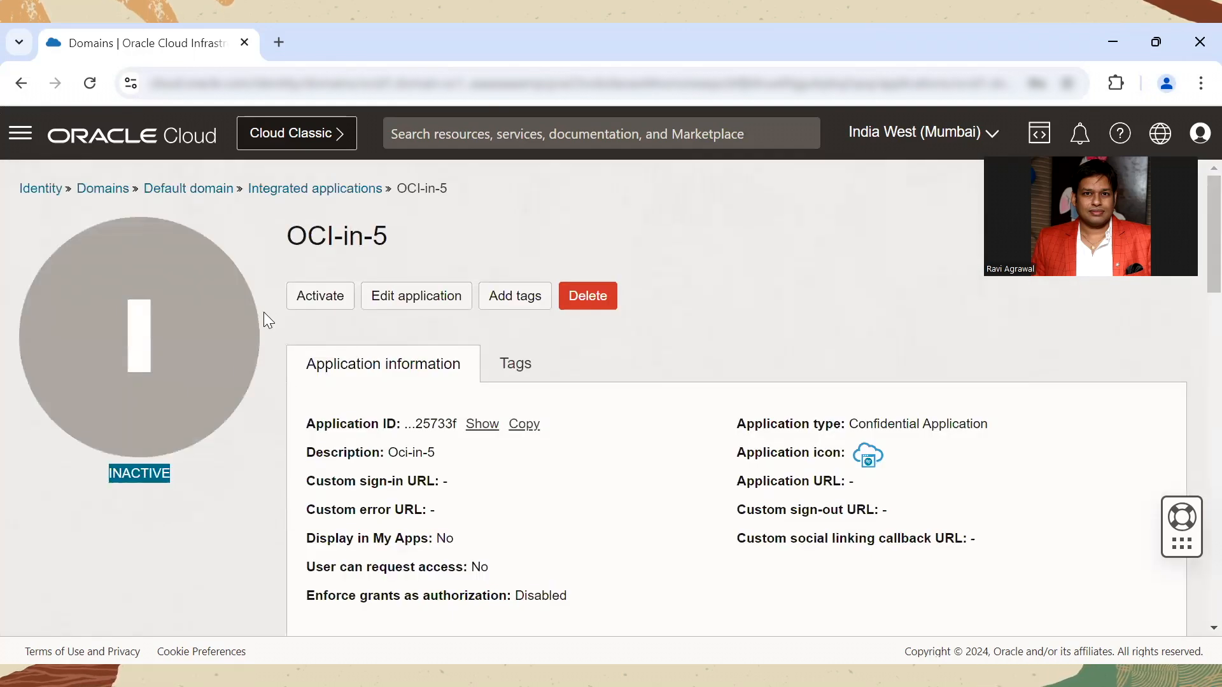
{"action": "left_click", "coordinate": [296, 306]}
{"action": "left_click", "coordinate": [398, 363]}
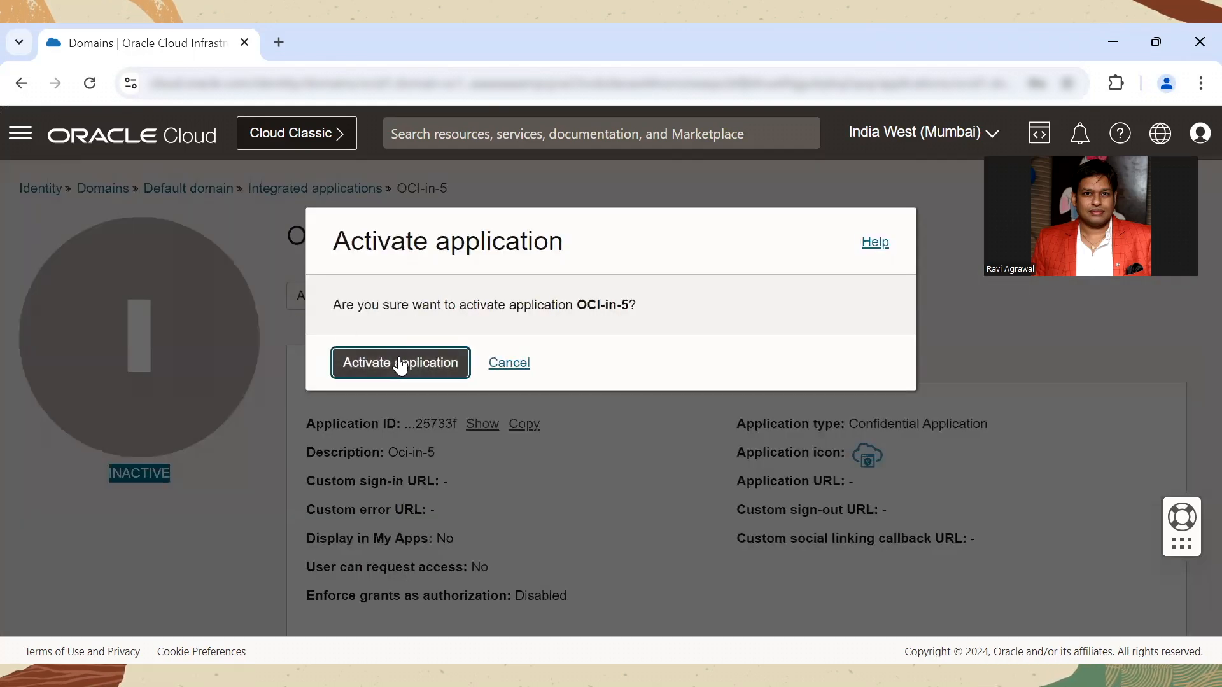
Step: Copy the application's Client ID from its OAuth configuration into the Word notes, below the item on registering a Confidential Application (OAuth)
{"action": "scroll", "coordinate": [1193, 293], "scroll_direction": "down", "scroll_amount": 7}
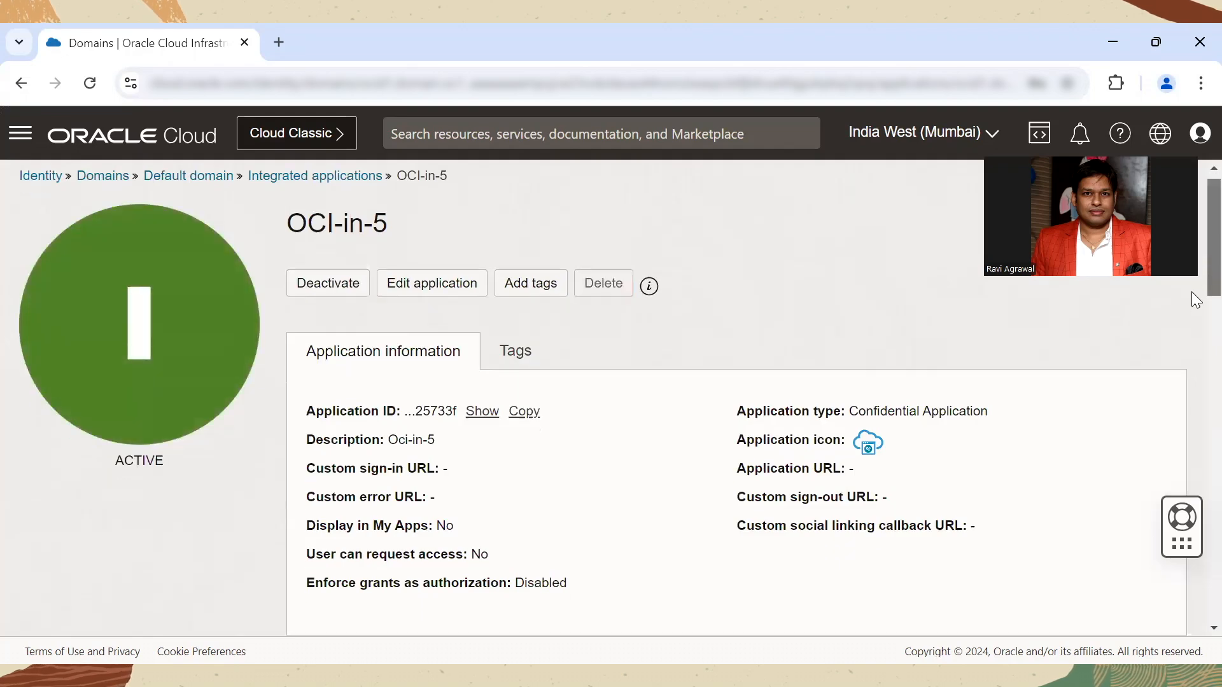
{"action": "scroll", "coordinate": [1192, 387], "scroll_direction": "down", "scroll_amount": 1}
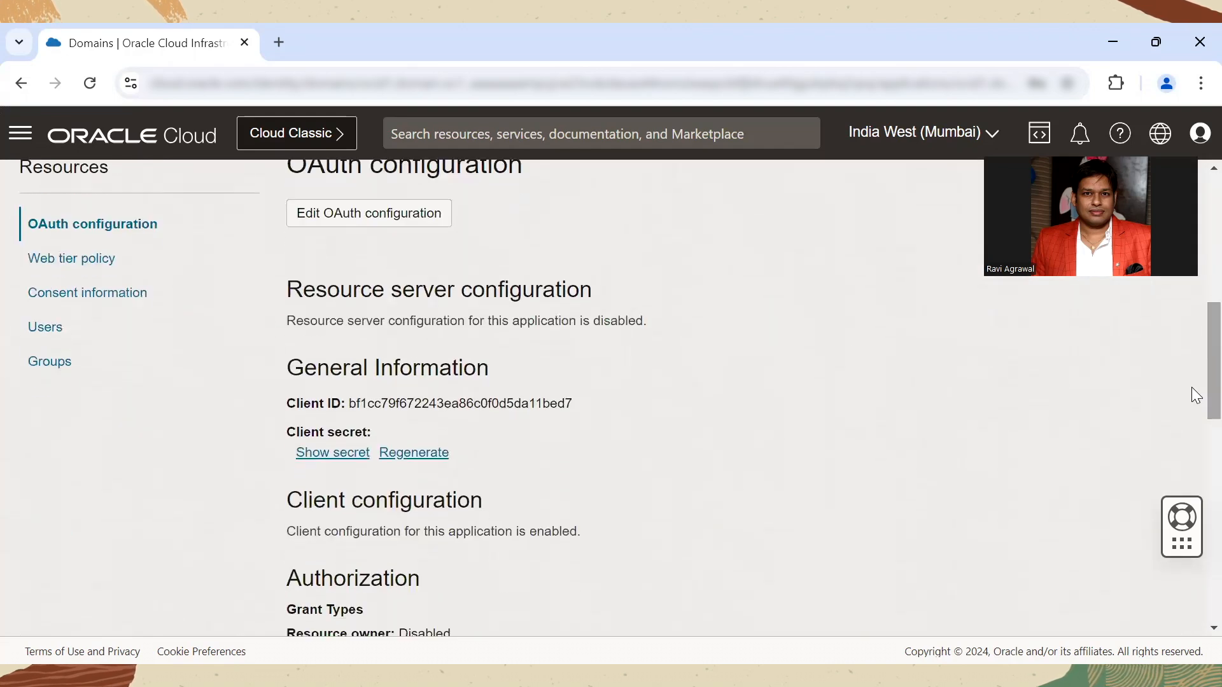
{"action": "double_click", "coordinate": [501, 408]}
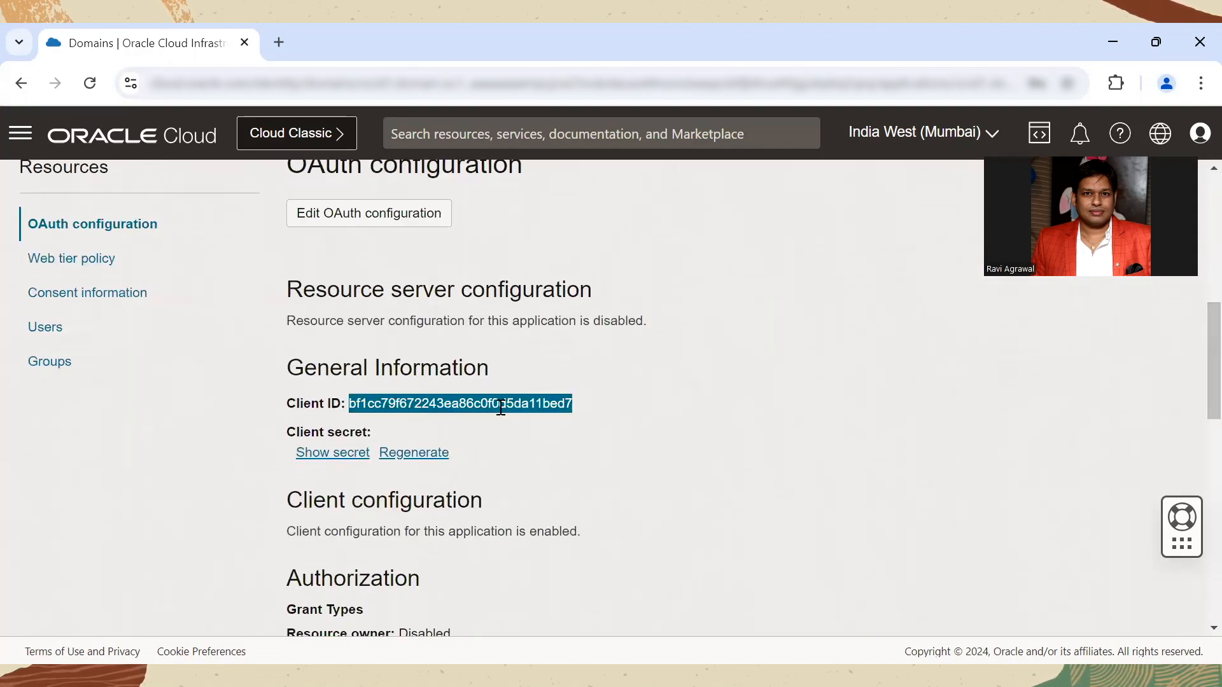
{"action": "key", "text": "alt+Tab"}
{"action": "scroll", "coordinate": [708, 389], "scroll_direction": "down", "scroll_amount": 5}
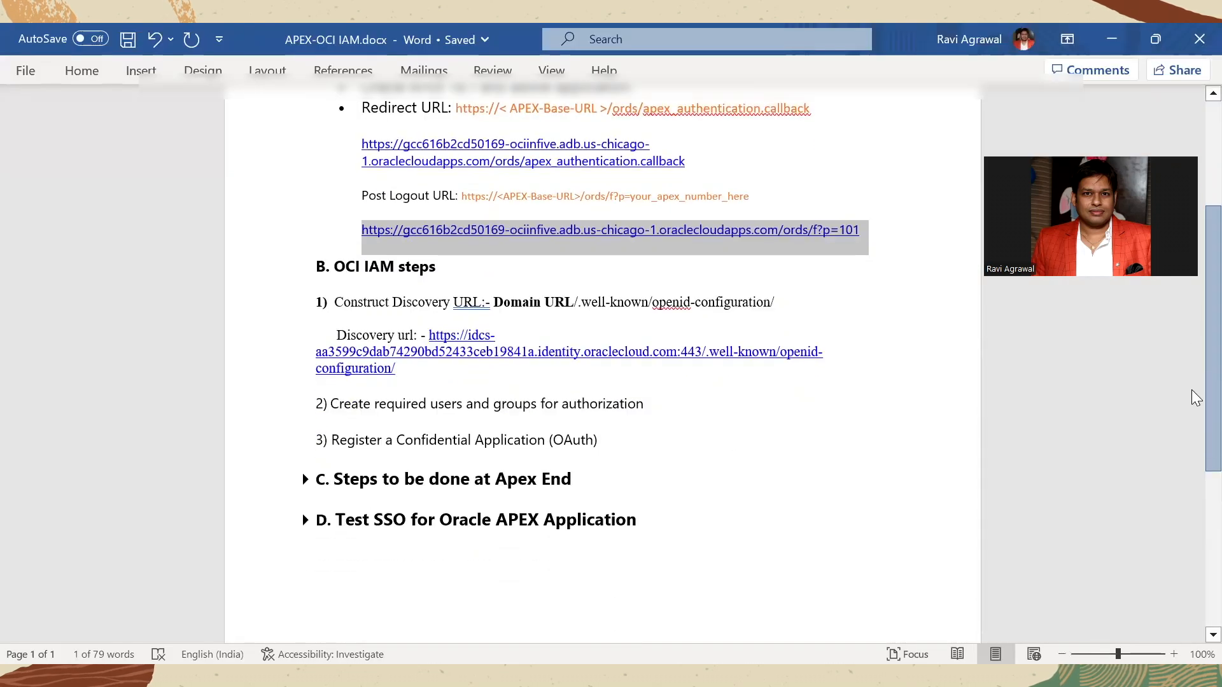
{"action": "left_click", "coordinate": [626, 433]}
{"action": "key", "text": "Return"}
{"action": "key", "text": "ctrl+v"}
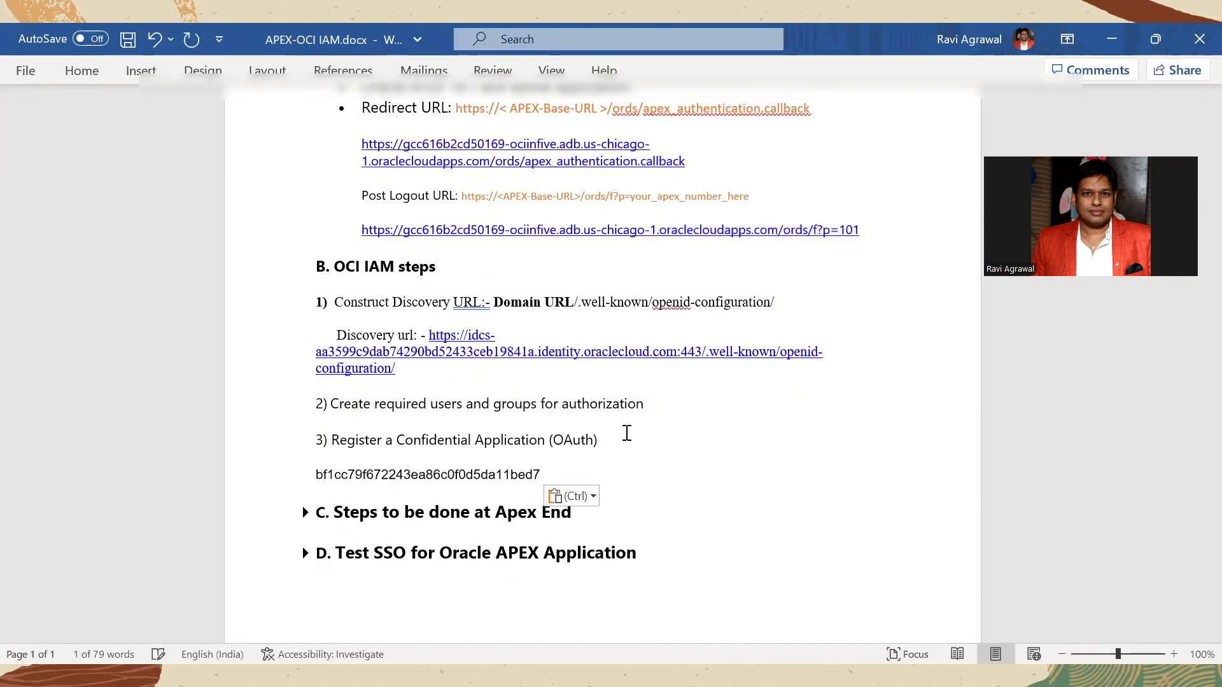
Step: Reveal and copy the application's client secret in Oracle Cloud, and paste it into the Word notes below the Client ID
{"action": "key", "text": "alt+Tab"}
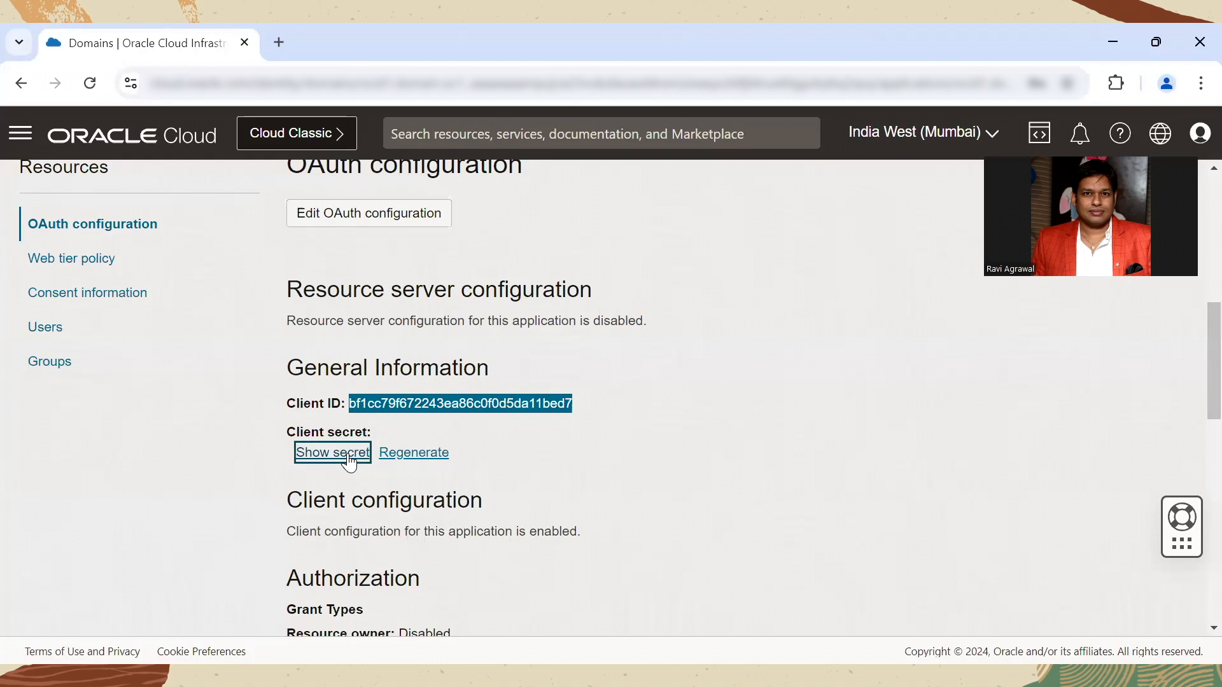
{"action": "left_click", "coordinate": [338, 452]}
{"action": "left_click", "coordinate": [617, 309]}
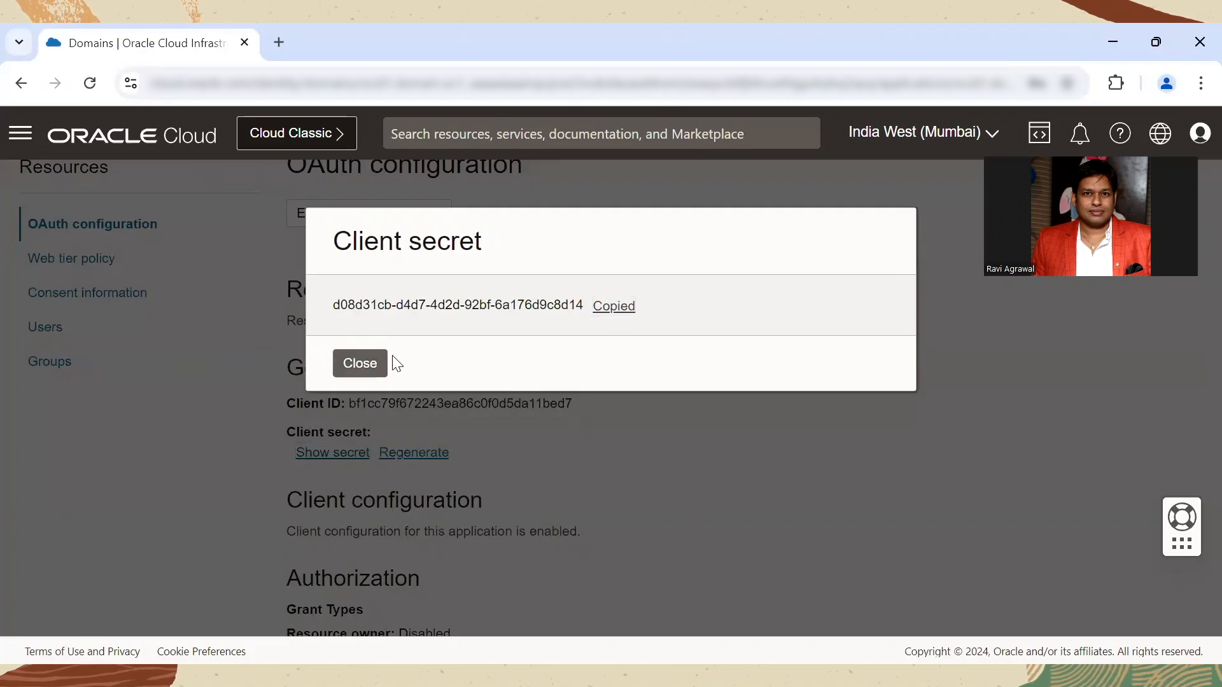
{"action": "left_click", "coordinate": [374, 363]}
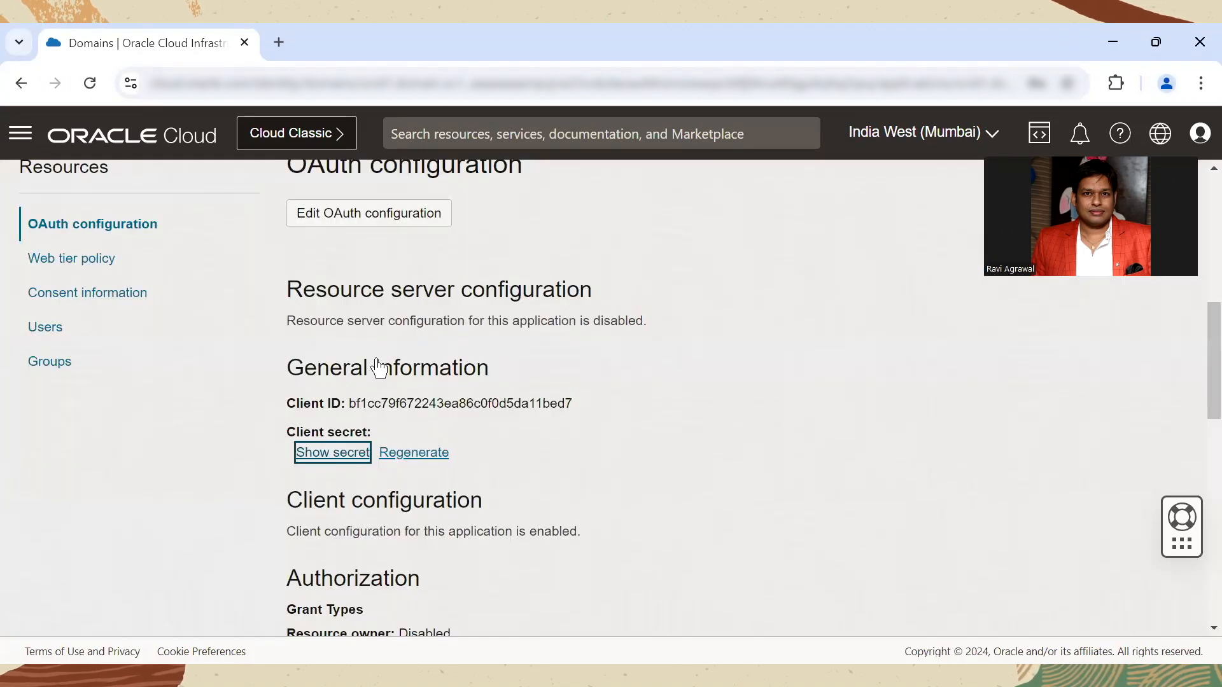
{"action": "key", "text": "alt+Tab"}
{"action": "key", "text": "Return"}
{"action": "key", "text": "ctrl+v"}
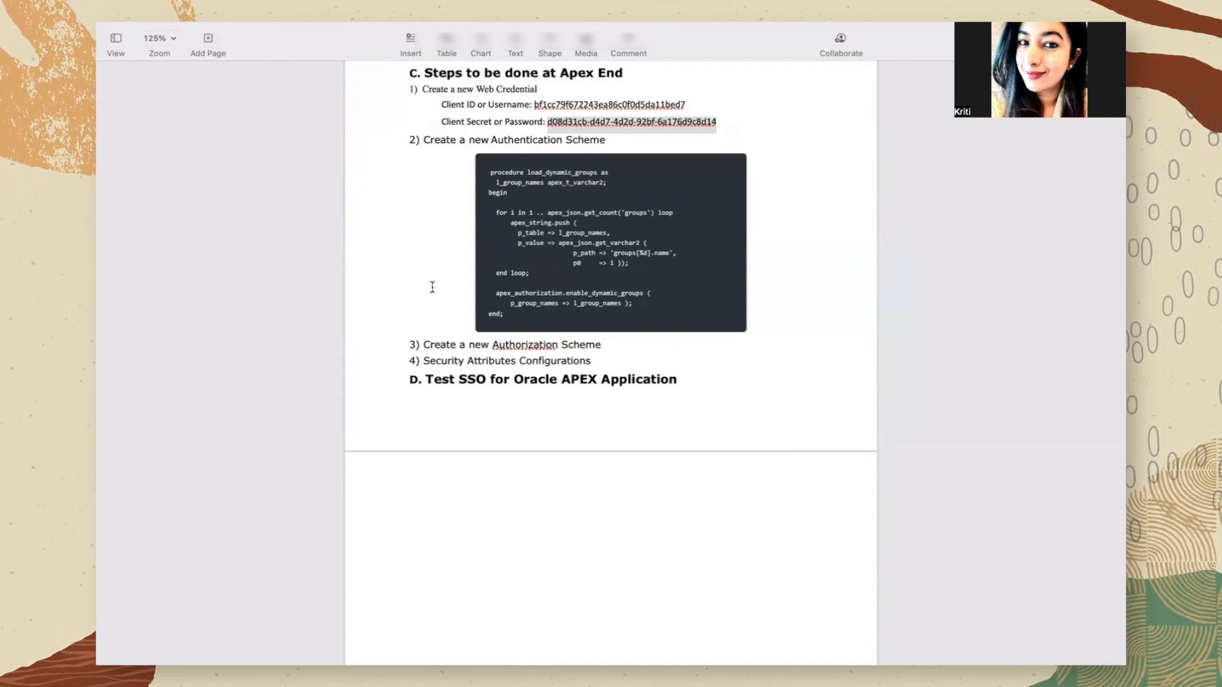
Step: Switch to Oracle APEX and open the OCI-IN-5 Web Credential to review its attributes
{"action": "key", "text": "super+Tab"}
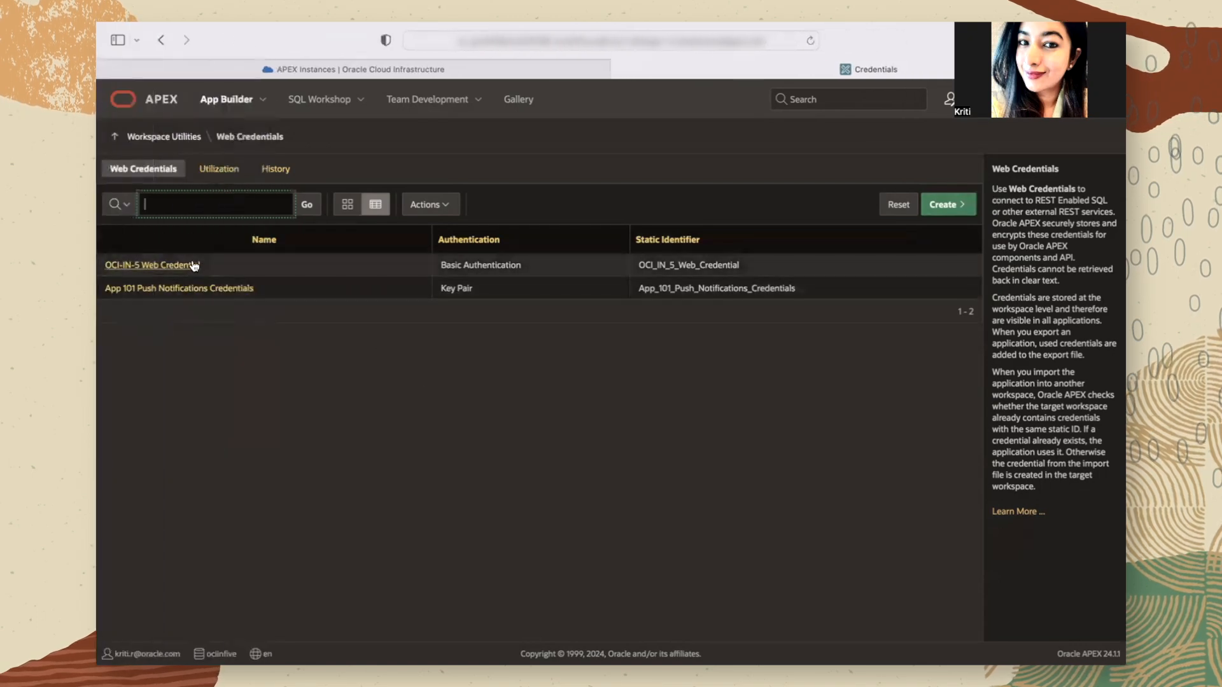
{"action": "left_click", "coordinate": [193, 265]}
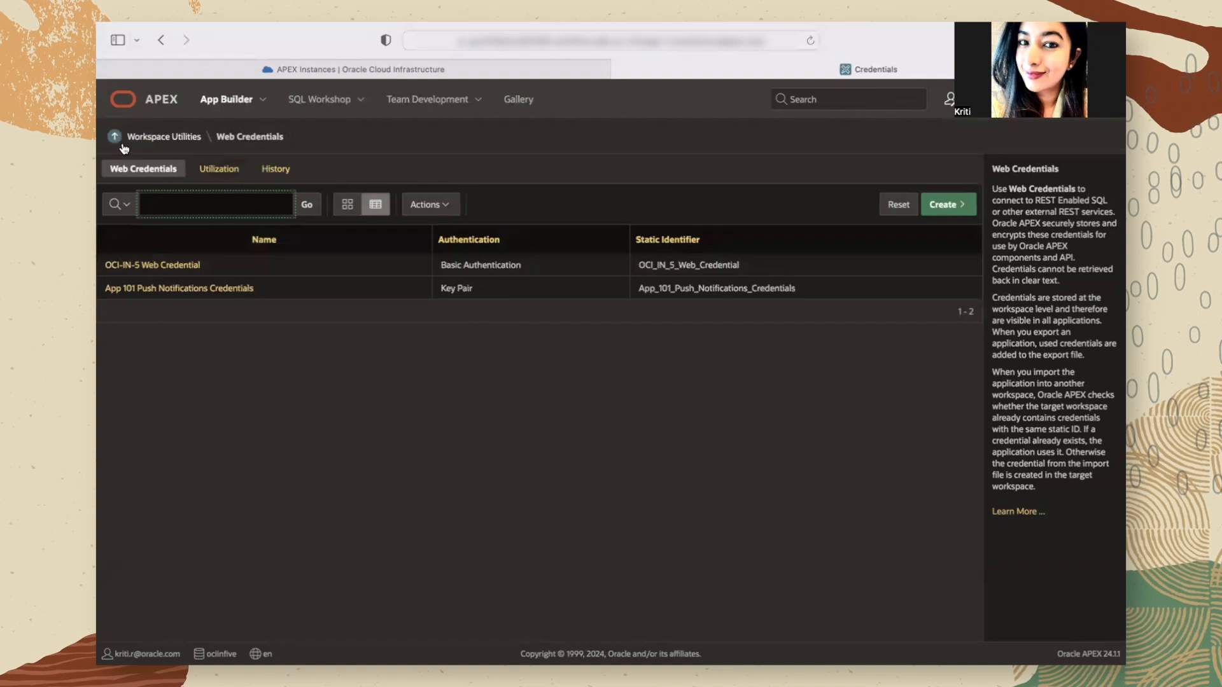
Step: Open the OCI-IN-5 Authentication Scheme from the Shared Components of application 101
{"action": "left_click", "coordinate": [114, 136]}
{"action": "left_click", "coordinate": [188, 354]}
{"action": "left_click", "coordinate": [549, 255]}
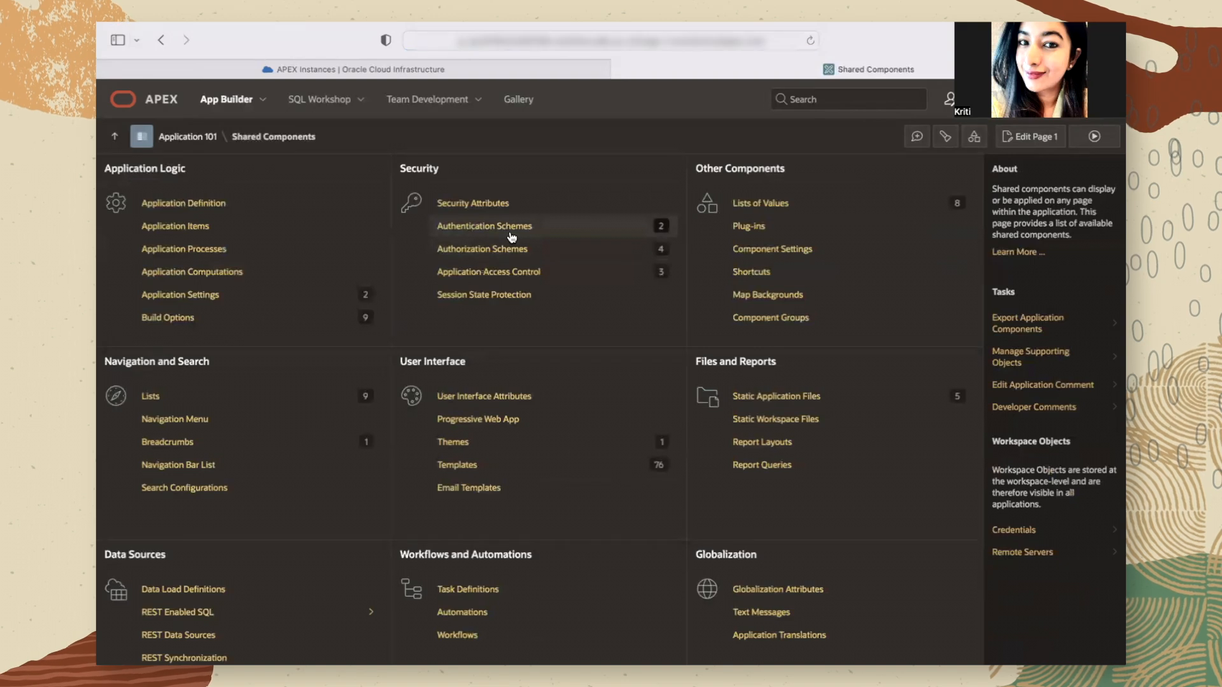
{"action": "left_click", "coordinate": [511, 237]}
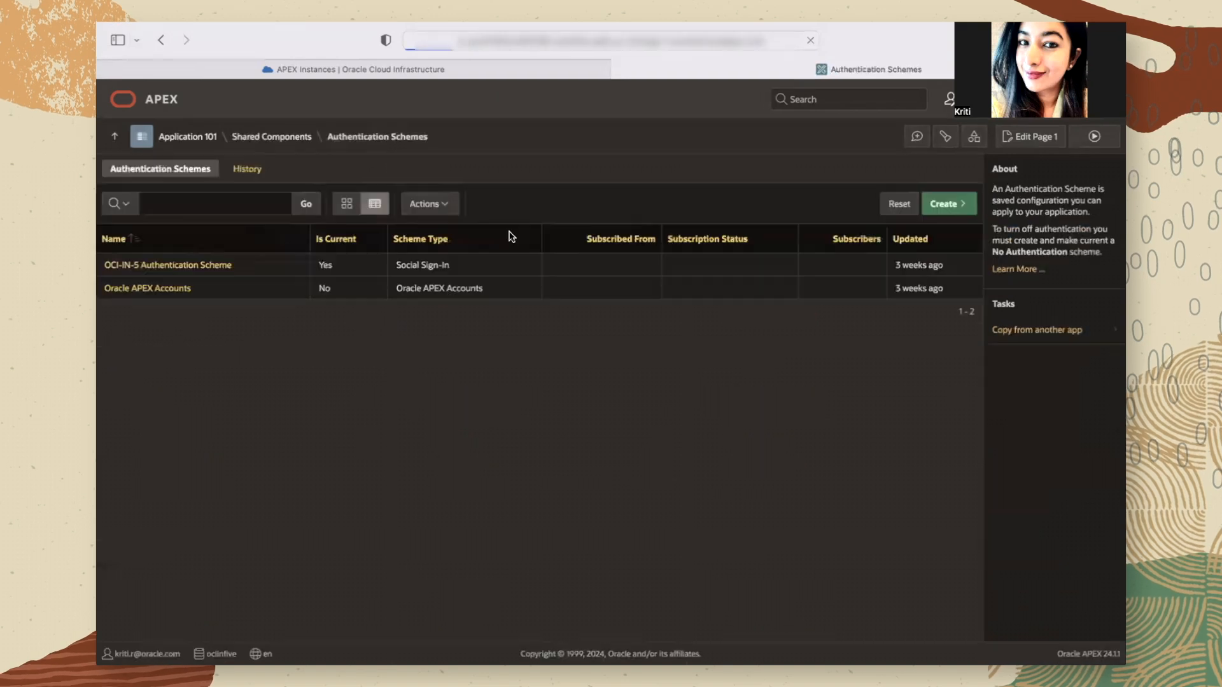
{"action": "left_click", "coordinate": [171, 268]}
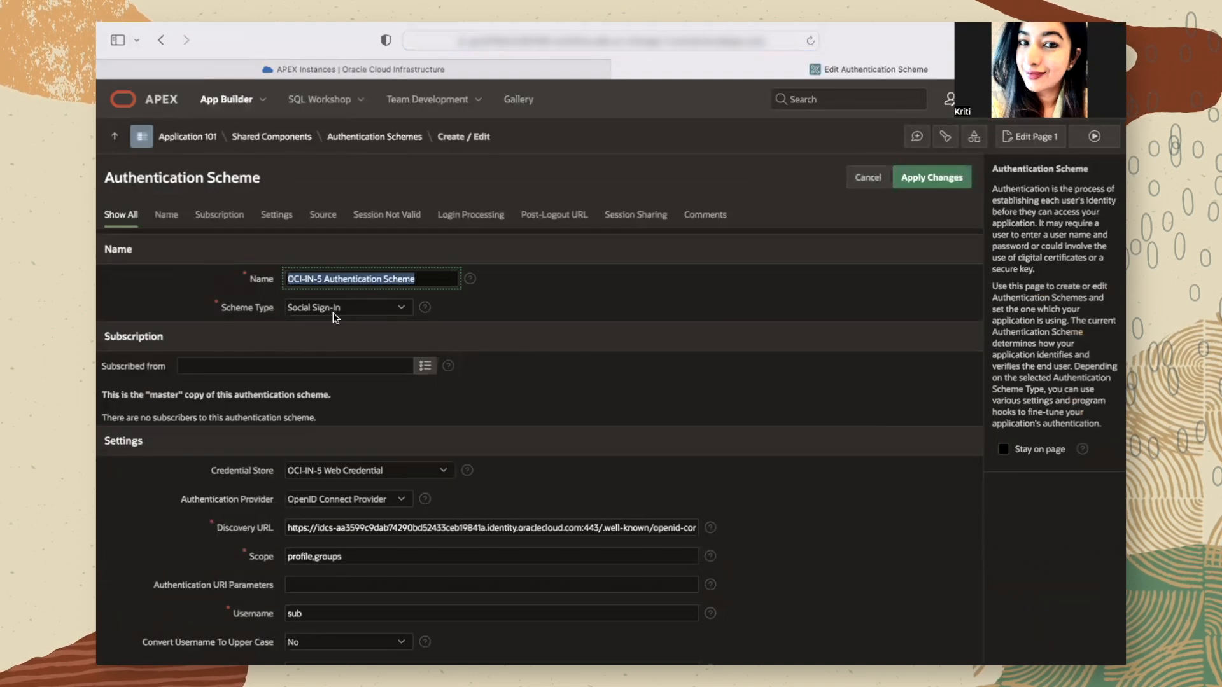
Step: Examine the authentication scheme's provider settings and PL/SQL source code, comparing the load_dynamic_groups procedure with the one in the notes
{"action": "scroll", "coordinate": [442, 381], "scroll_direction": "down", "scroll_amount": 2}
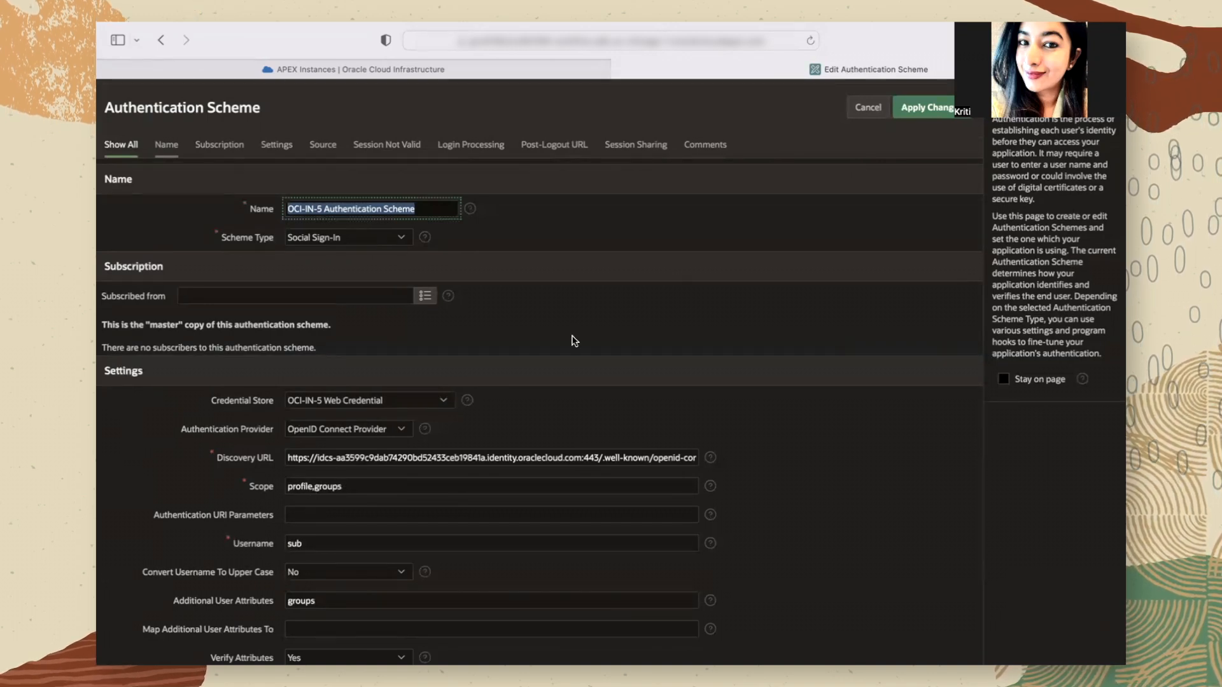
{"action": "scroll", "coordinate": [574, 341], "scroll_direction": "down", "scroll_amount": 5}
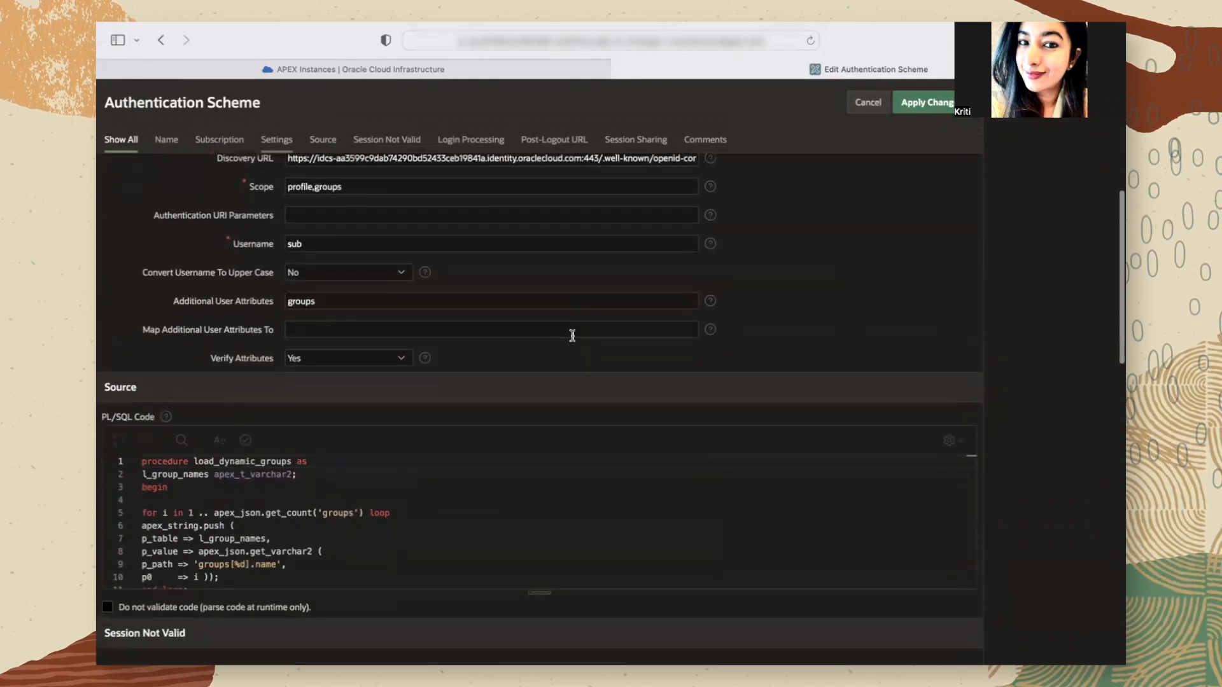
{"action": "scroll", "coordinate": [298, 532], "scroll_direction": "down", "scroll_amount": 3}
{"action": "scroll", "coordinate": [298, 532], "scroll_direction": "up", "scroll_amount": 4}
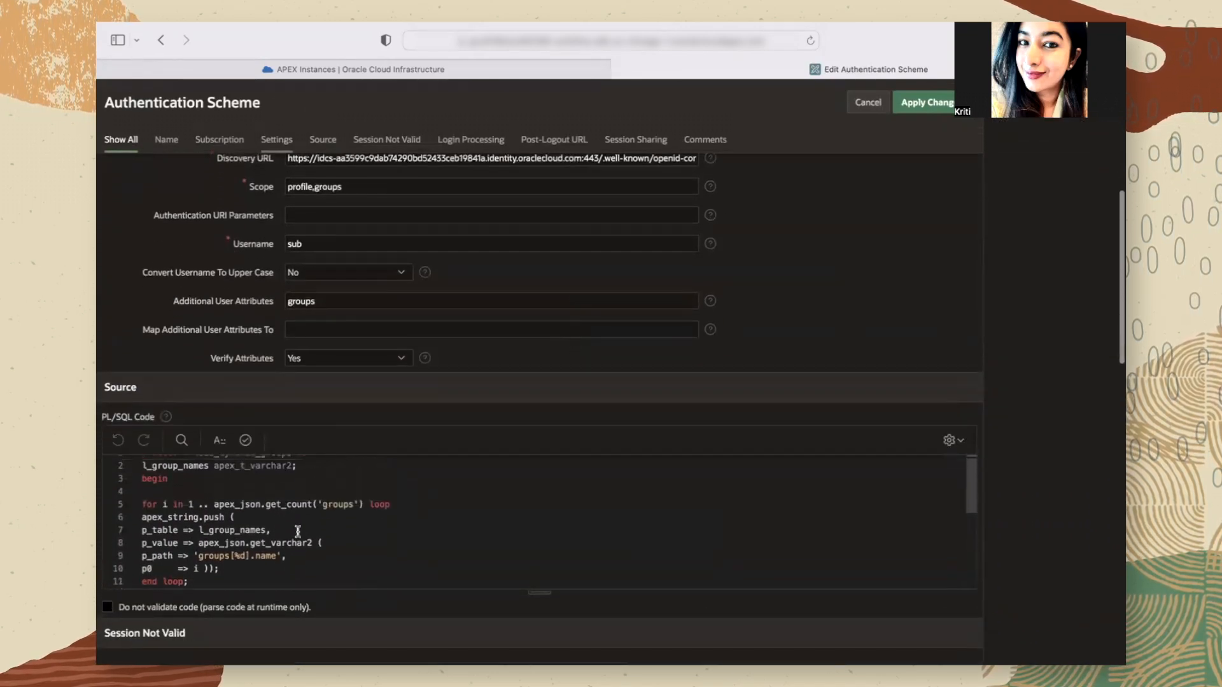
{"action": "scroll", "coordinate": [244, 527], "scroll_direction": "down", "scroll_amount": 3}
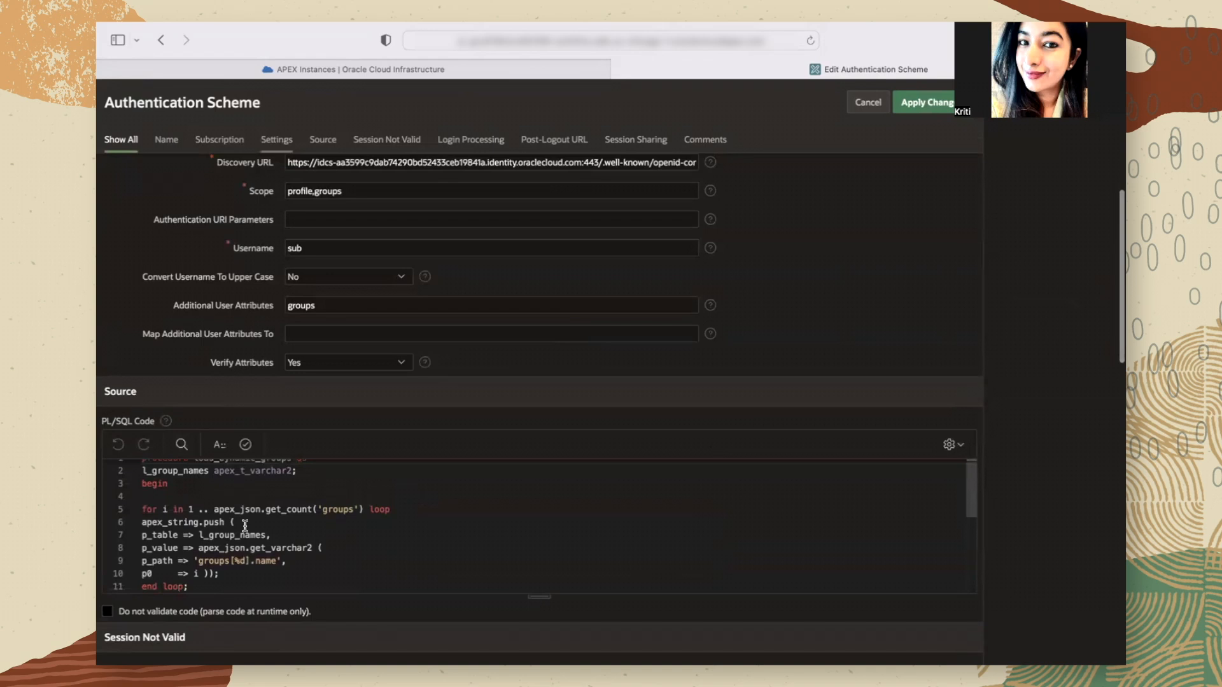
{"action": "scroll", "coordinate": [244, 527], "scroll_direction": "up", "scroll_amount": 3}
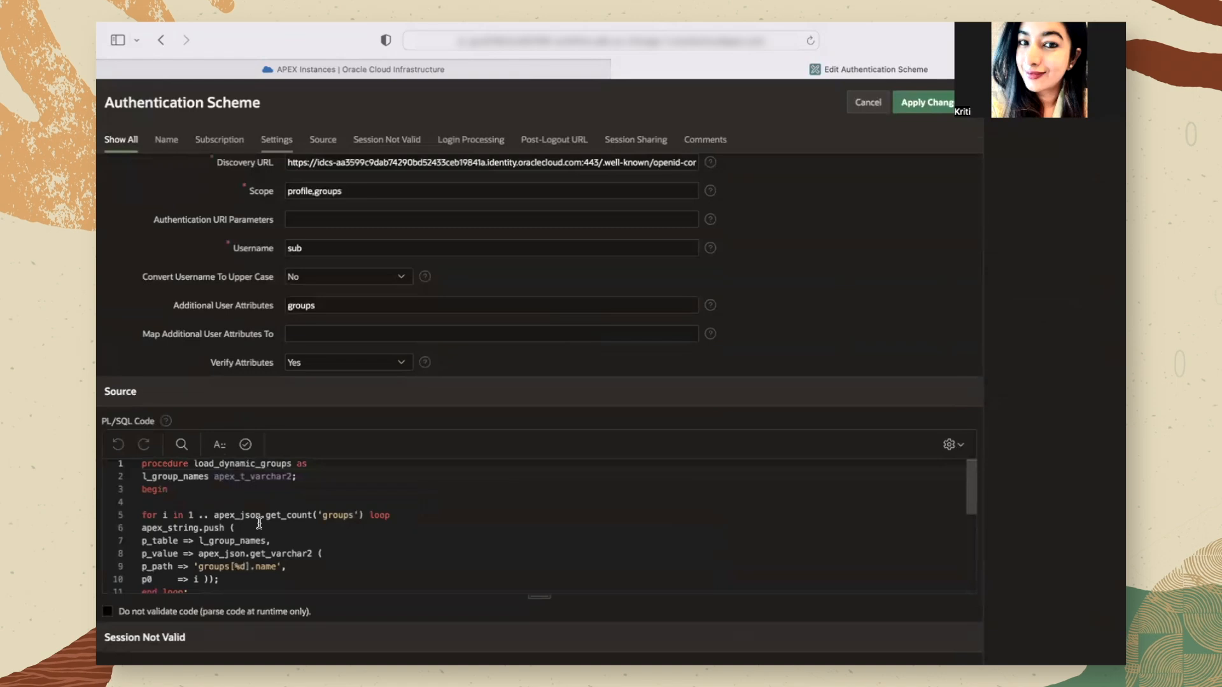
{"action": "scroll", "coordinate": [259, 523], "scroll_direction": "down", "scroll_amount": 3}
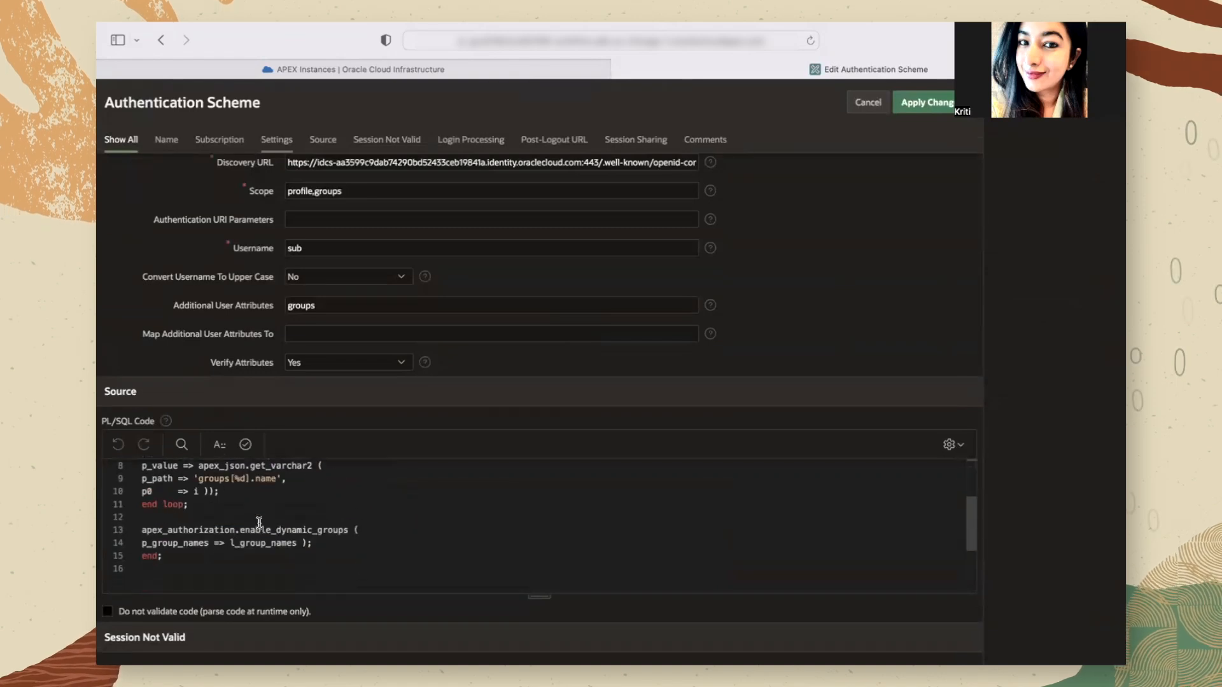
{"action": "scroll", "coordinate": [259, 523], "scroll_direction": "up", "scroll_amount": 2}
{"action": "key", "text": "super+Tab"}
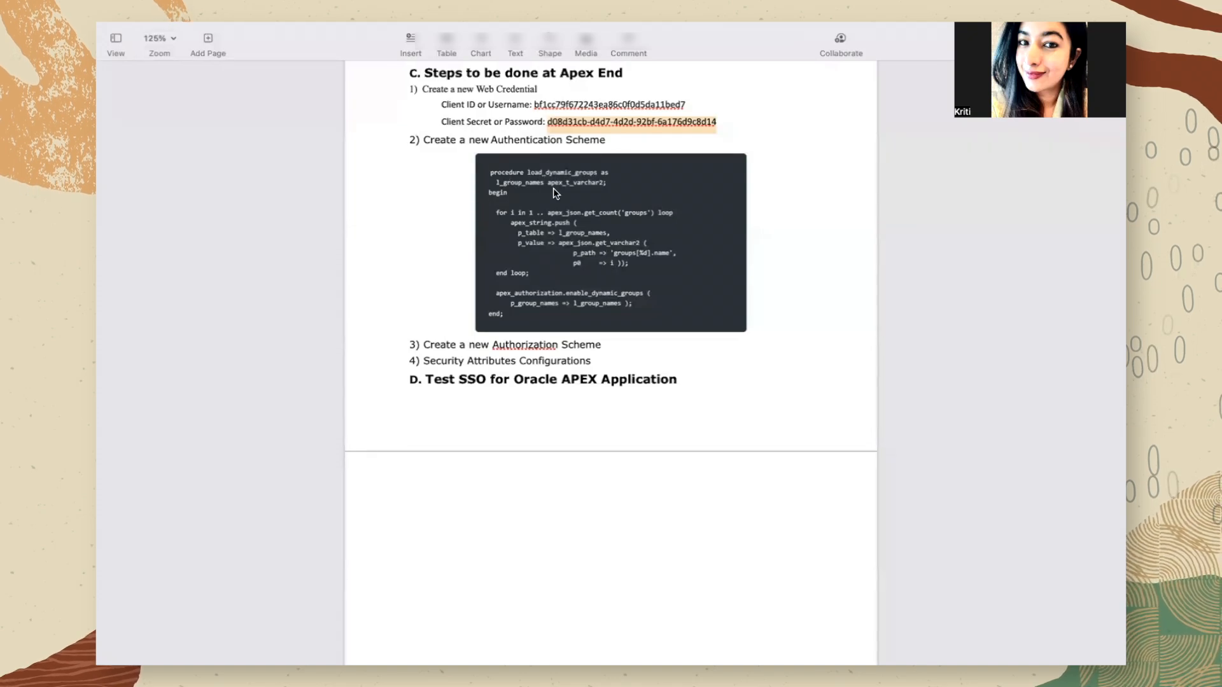
{"action": "key", "text": "super+Tab"}
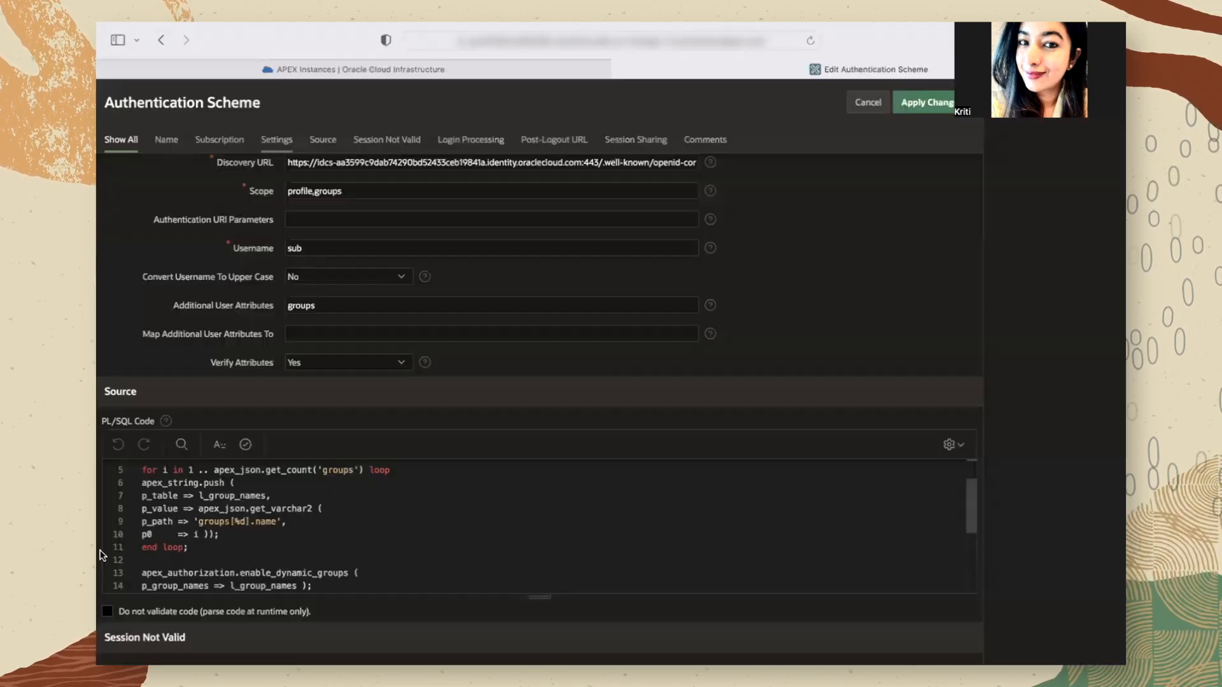
{"action": "scroll", "coordinate": [314, 514], "scroll_direction": "up", "scroll_amount": 5}
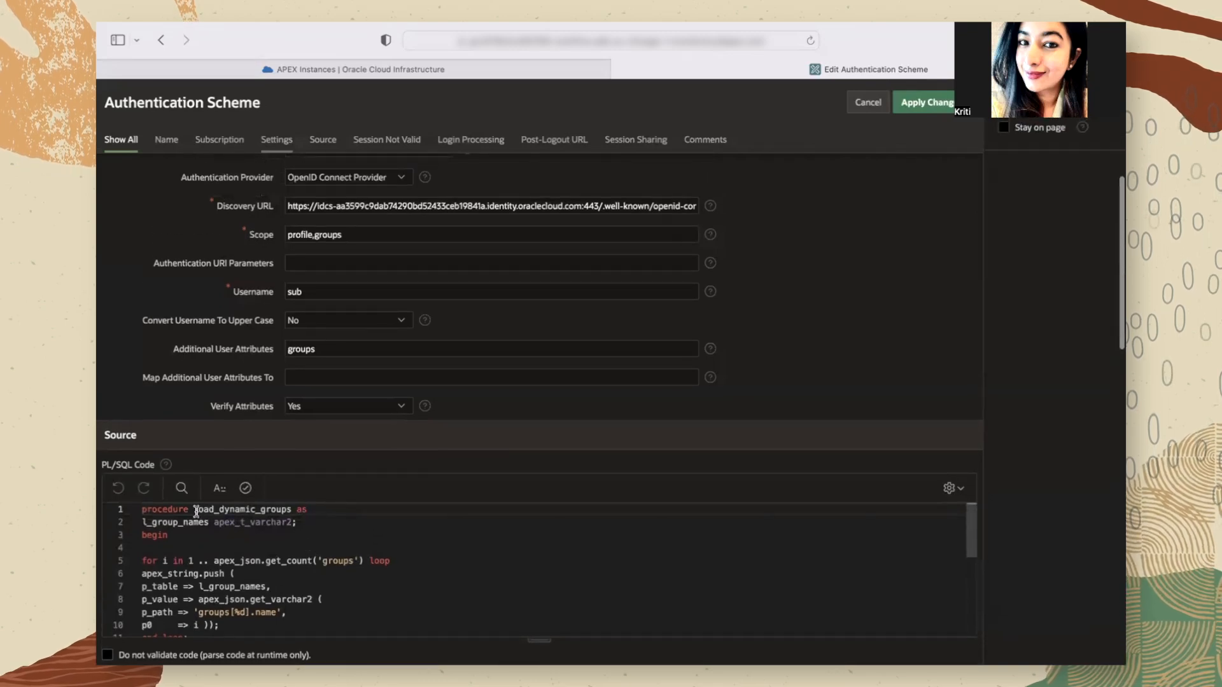
Step: Review the authentication scheme's Login Processing settings, including the Post-Authentication Procedure Name, and its Post-Logout URL
{"action": "left_click", "coordinate": [449, 141]}
{"action": "scroll", "coordinate": [403, 319], "scroll_direction": "up", "scroll_amount": 5}
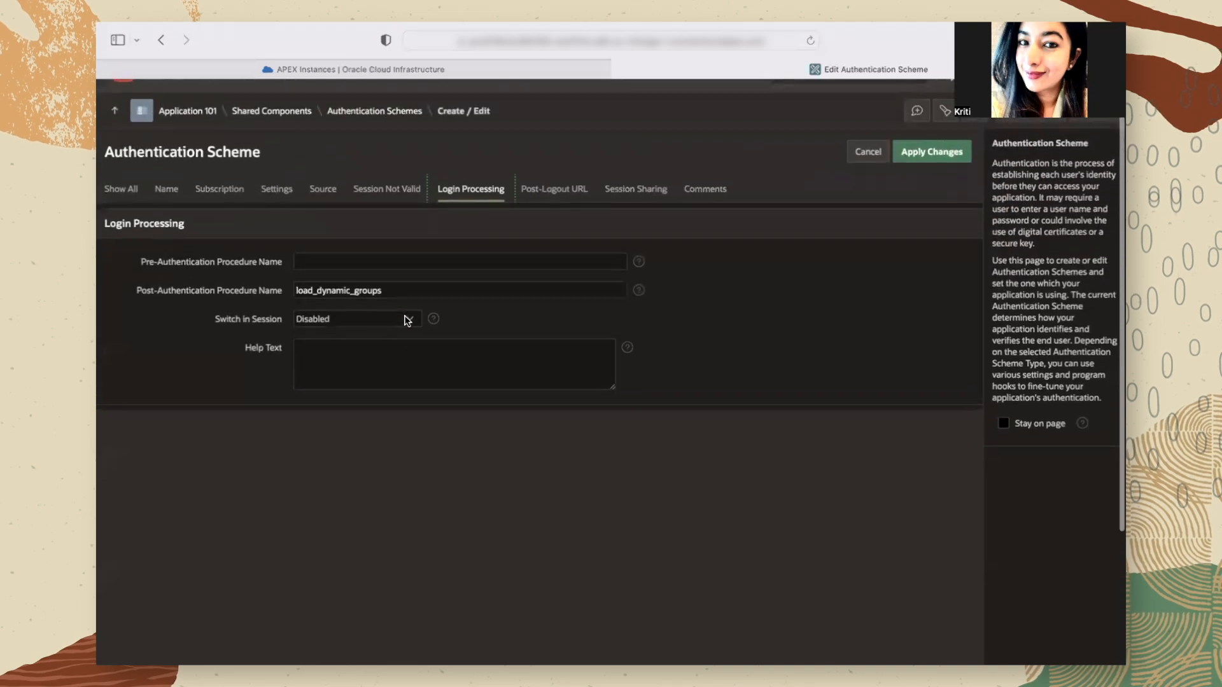
{"action": "left_click", "coordinate": [136, 298]}
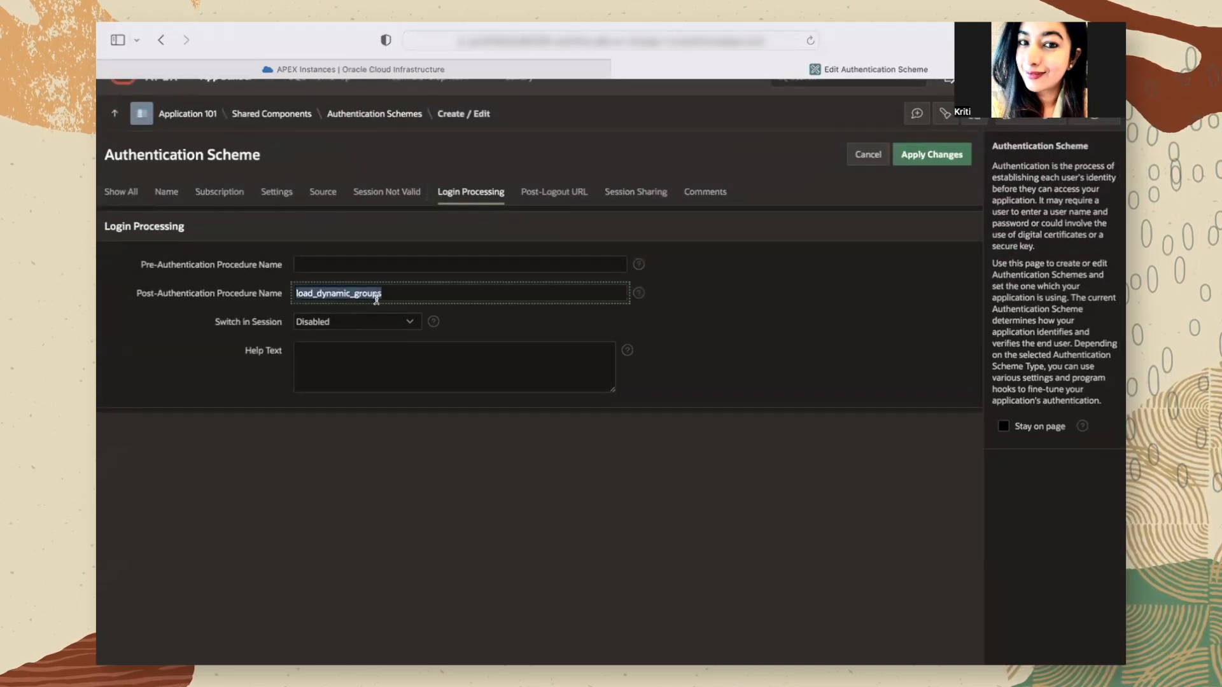
{"action": "left_click", "coordinate": [552, 201]}
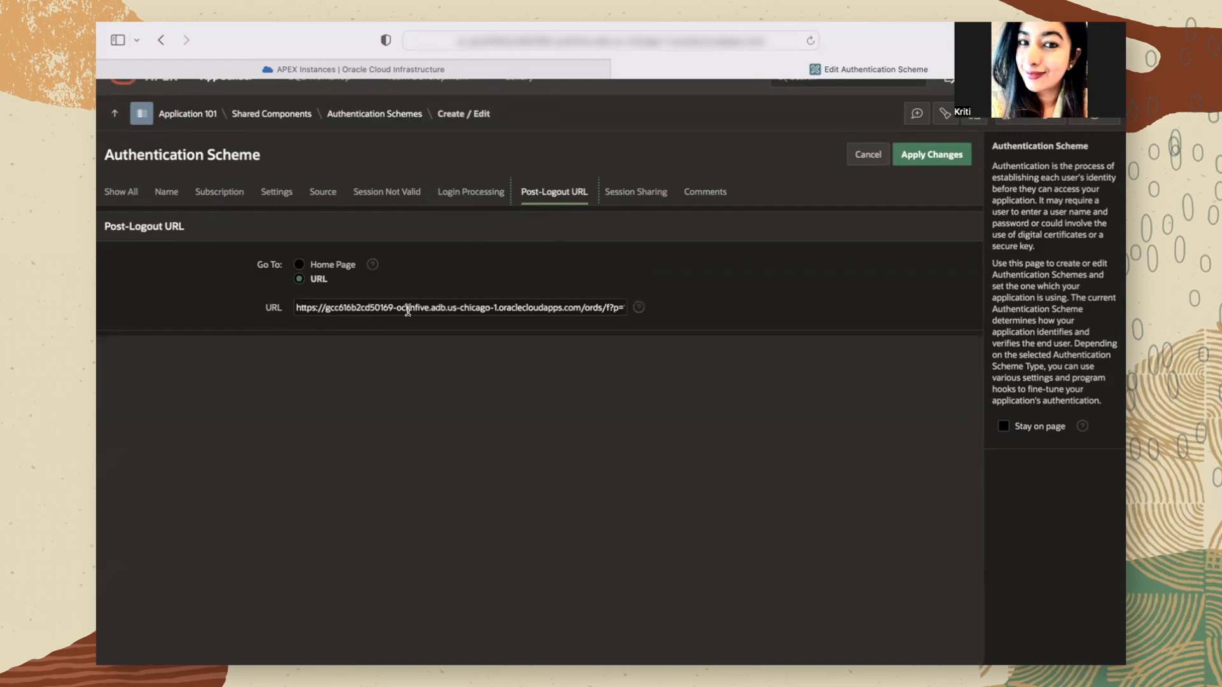
{"action": "scroll", "coordinate": [438, 310], "scroll_direction": "down", "scroll_amount": 1}
{"action": "left_click", "coordinate": [438, 310]}
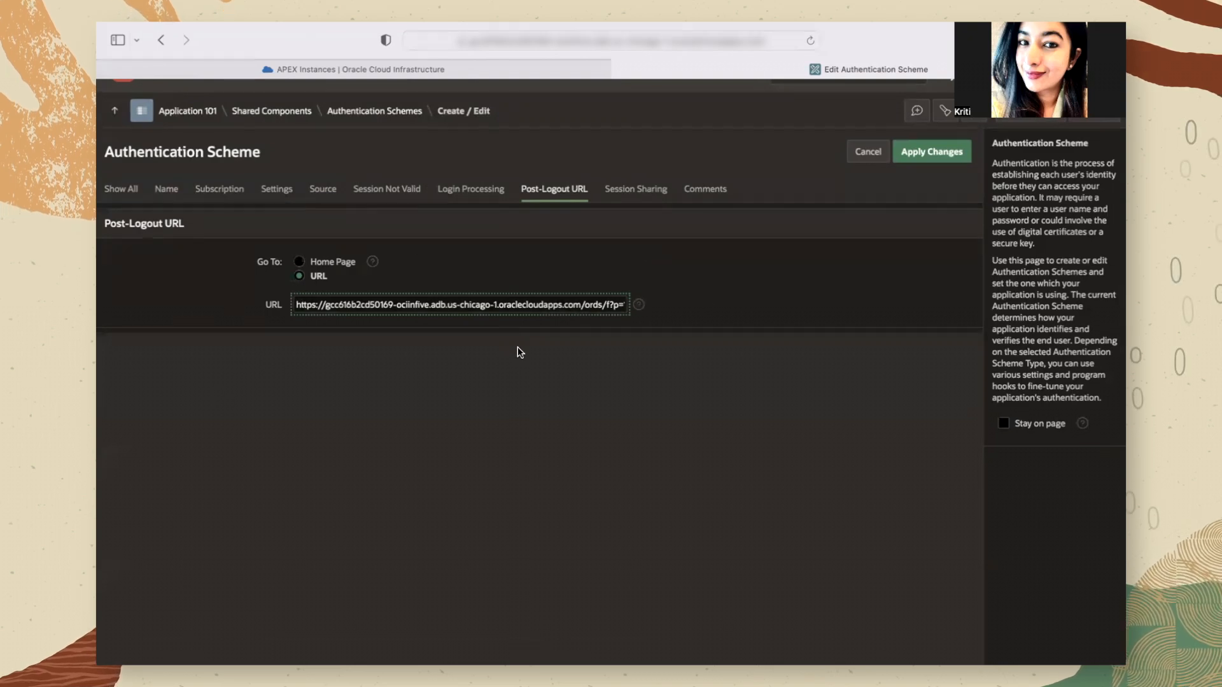
Step: Open the OCI-IN-5 ADMIN Rights authorization scheme of application 101 to review its settings
{"action": "left_click", "coordinate": [299, 119]}
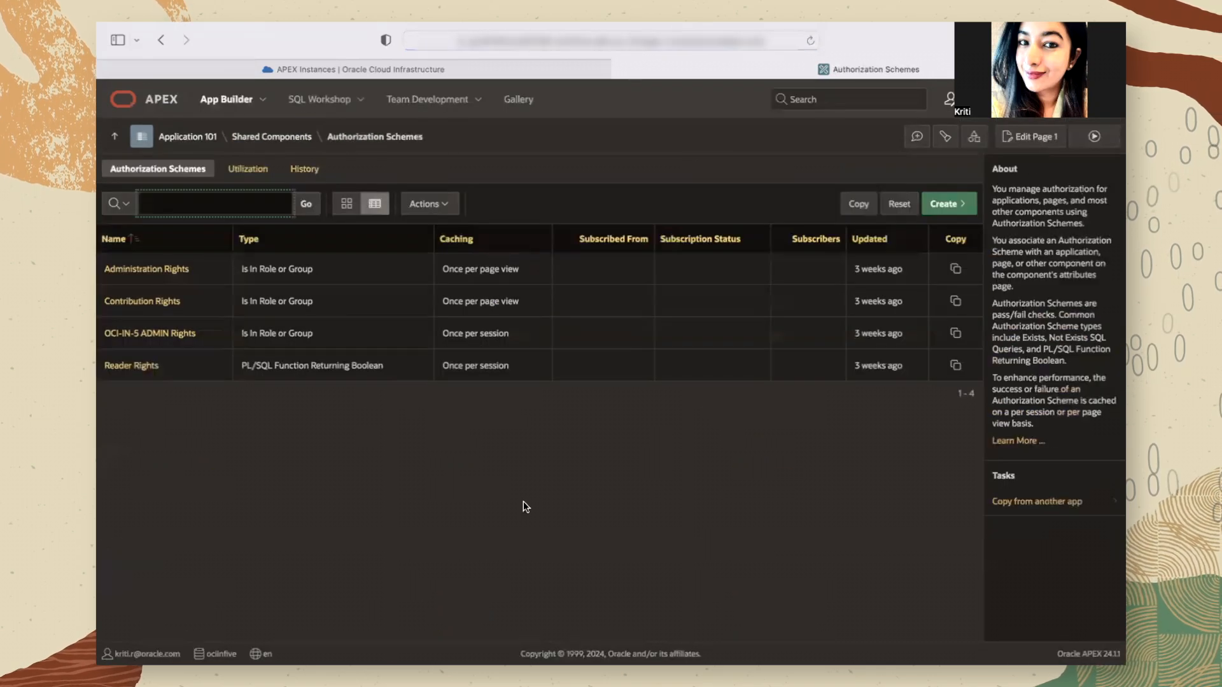
{"action": "left_click", "coordinate": [113, 333]}
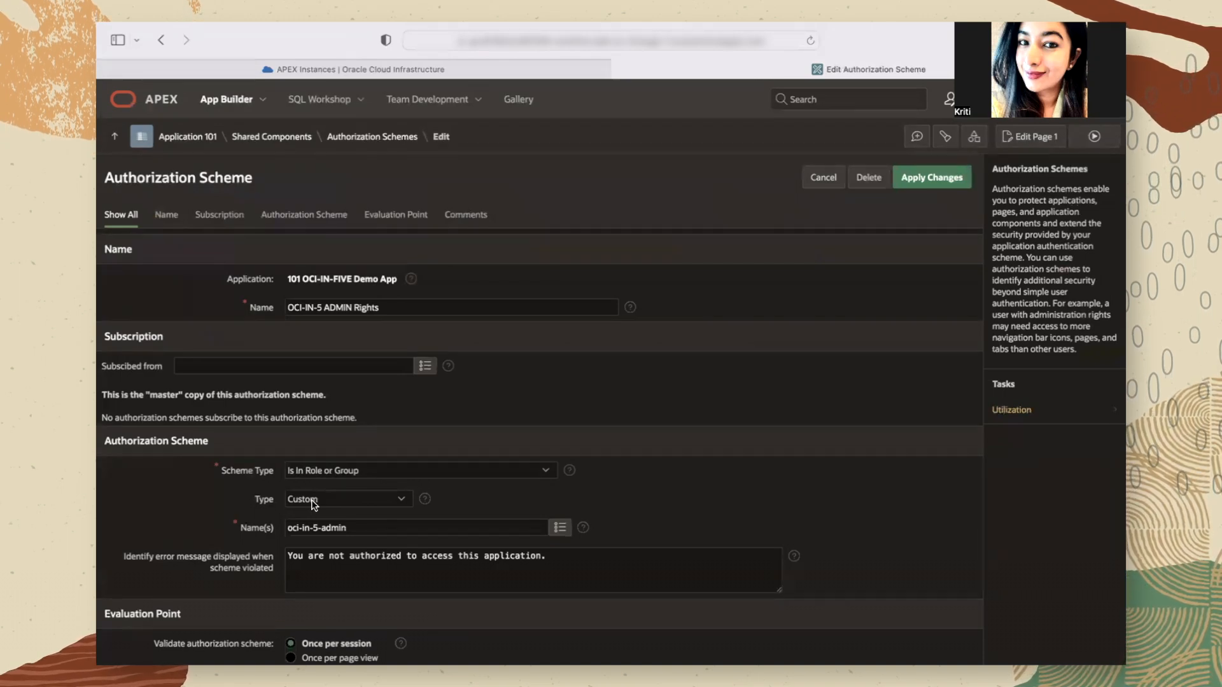
Step: Review the authorization scheme's Scheme Type, Type, Name(s) and Evaluation Point settings
{"action": "scroll", "coordinate": [232, 513], "scroll_direction": "down", "scroll_amount": 2}
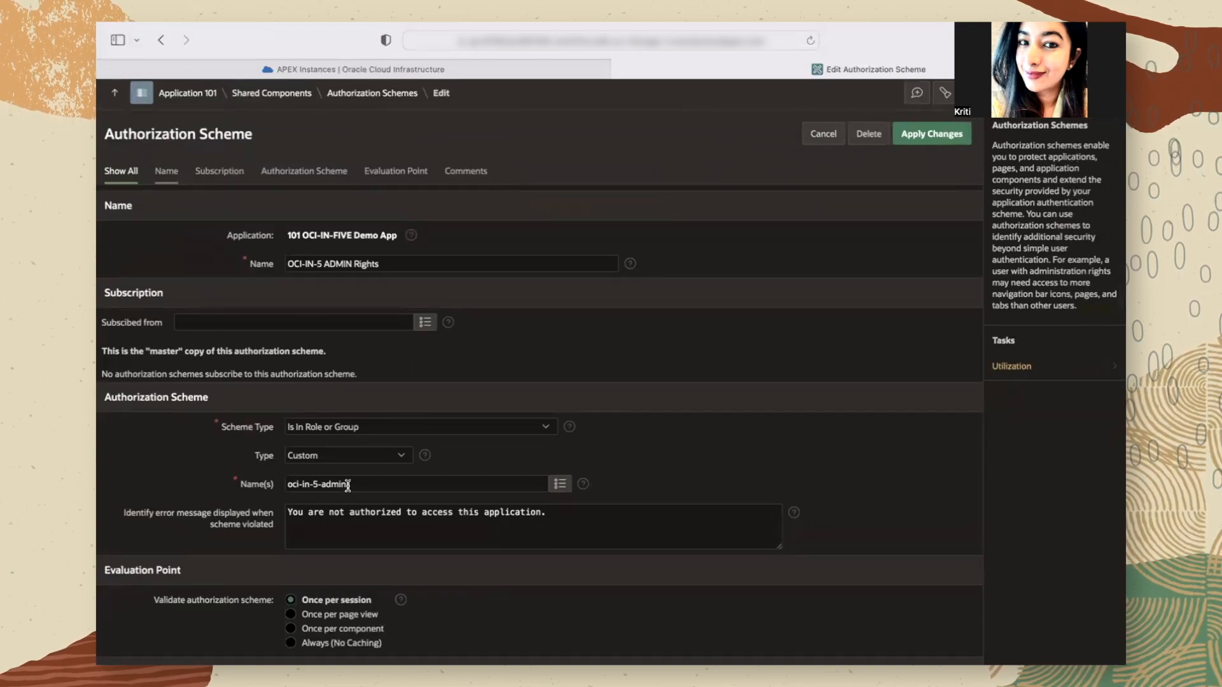
{"action": "left_click", "coordinate": [291, 485]}
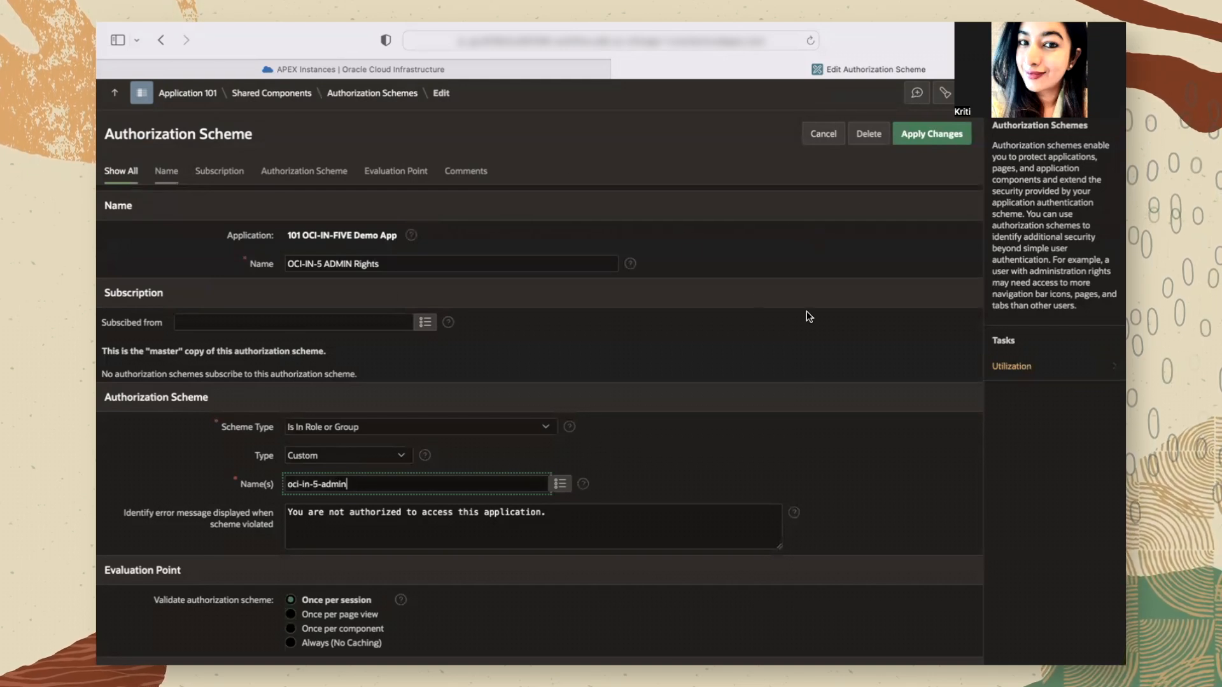
{"action": "scroll", "coordinate": [745, 497], "scroll_direction": "up", "scroll_amount": 2}
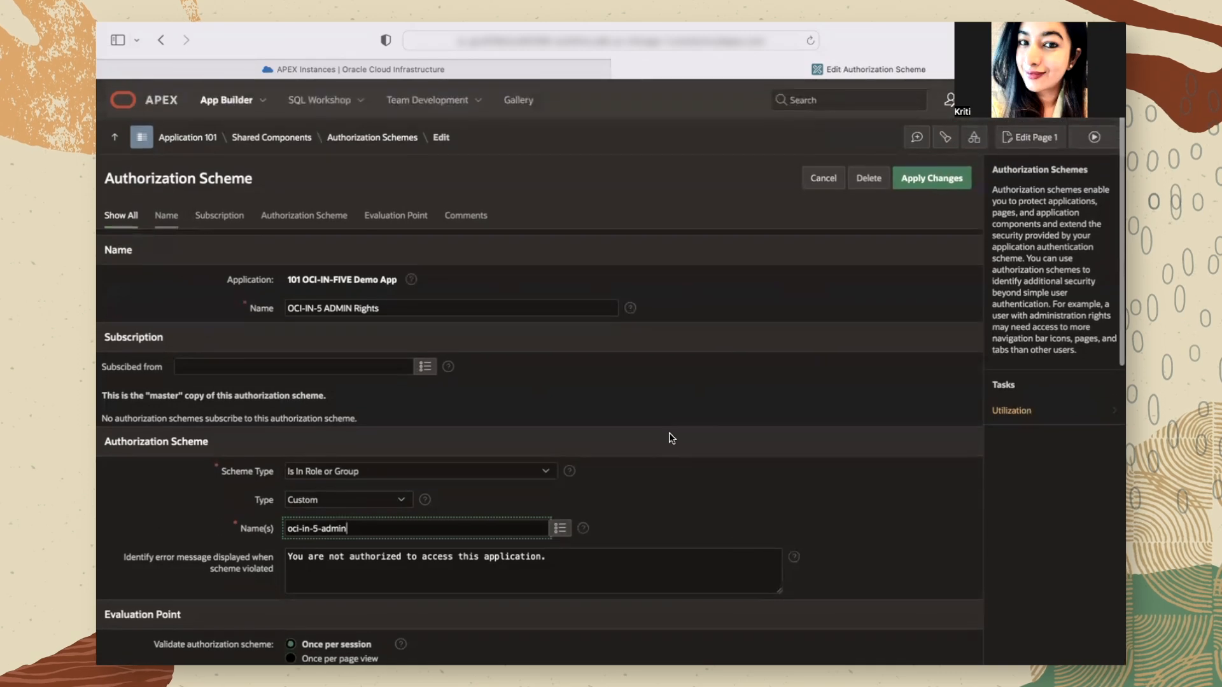
Step: Open application 101's Security Attributes from Shared Components and review the authentication scheme, authorization scheme and Source for Role or Group Schemes
{"action": "left_click", "coordinate": [287, 142]}
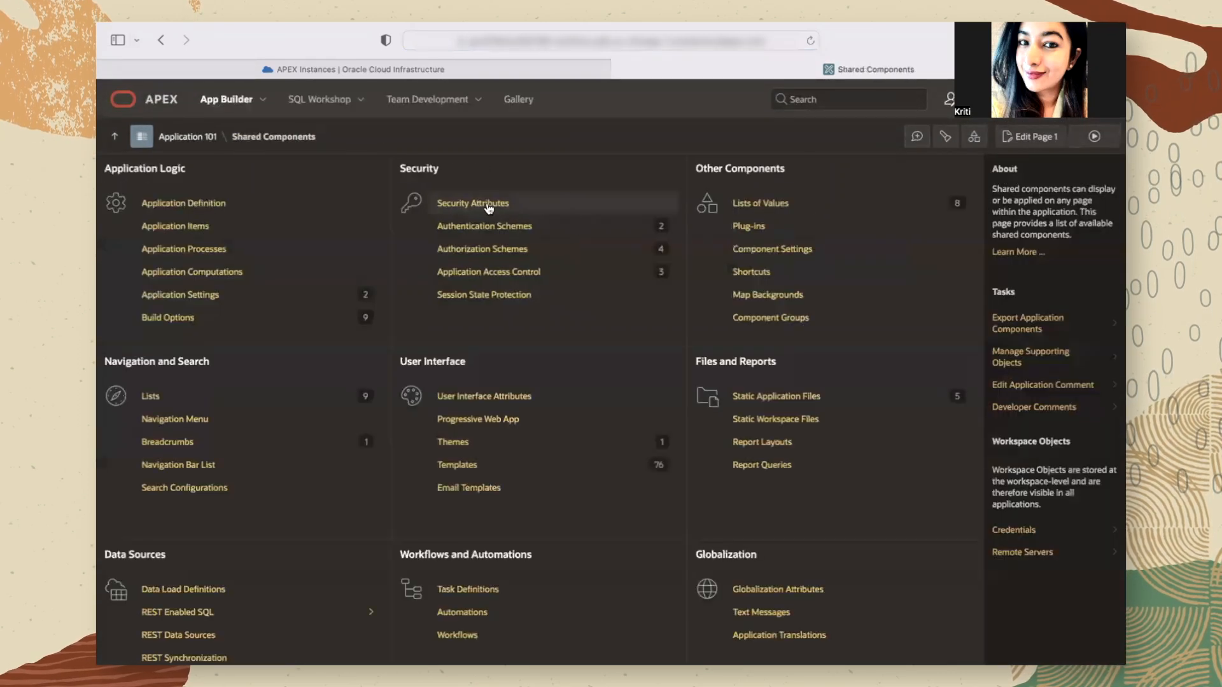
{"action": "left_click", "coordinate": [488, 204]}
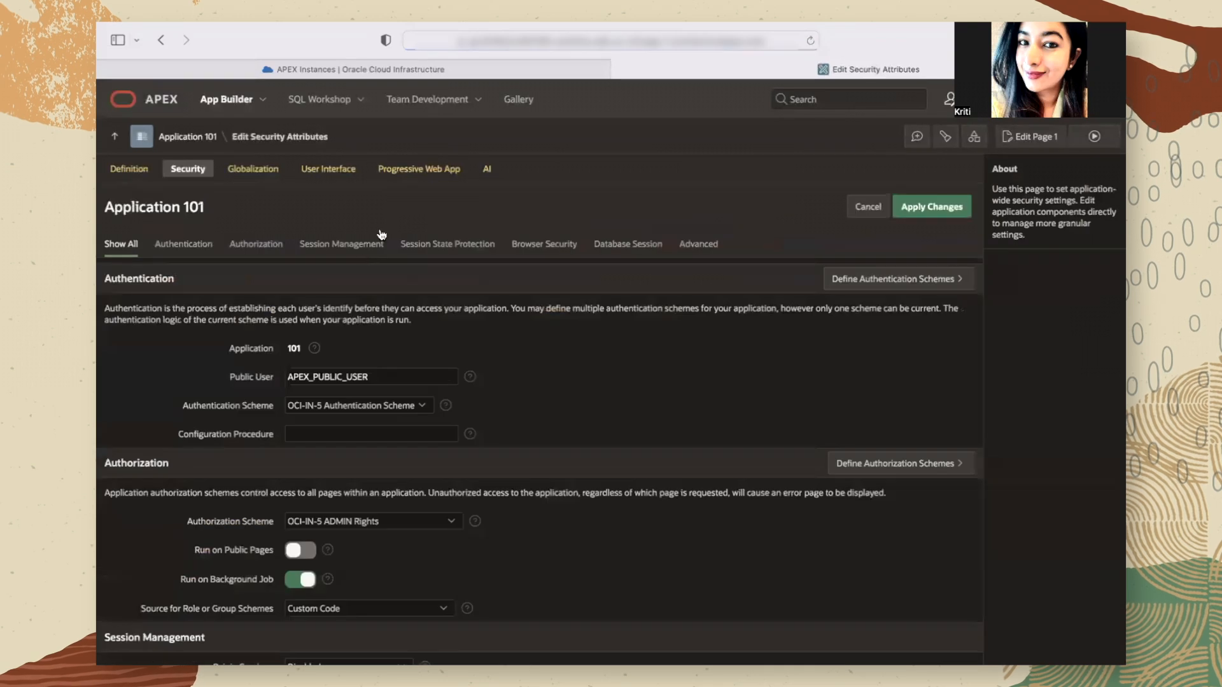
{"action": "scroll", "coordinate": [443, 363], "scroll_direction": "down", "scroll_amount": 3}
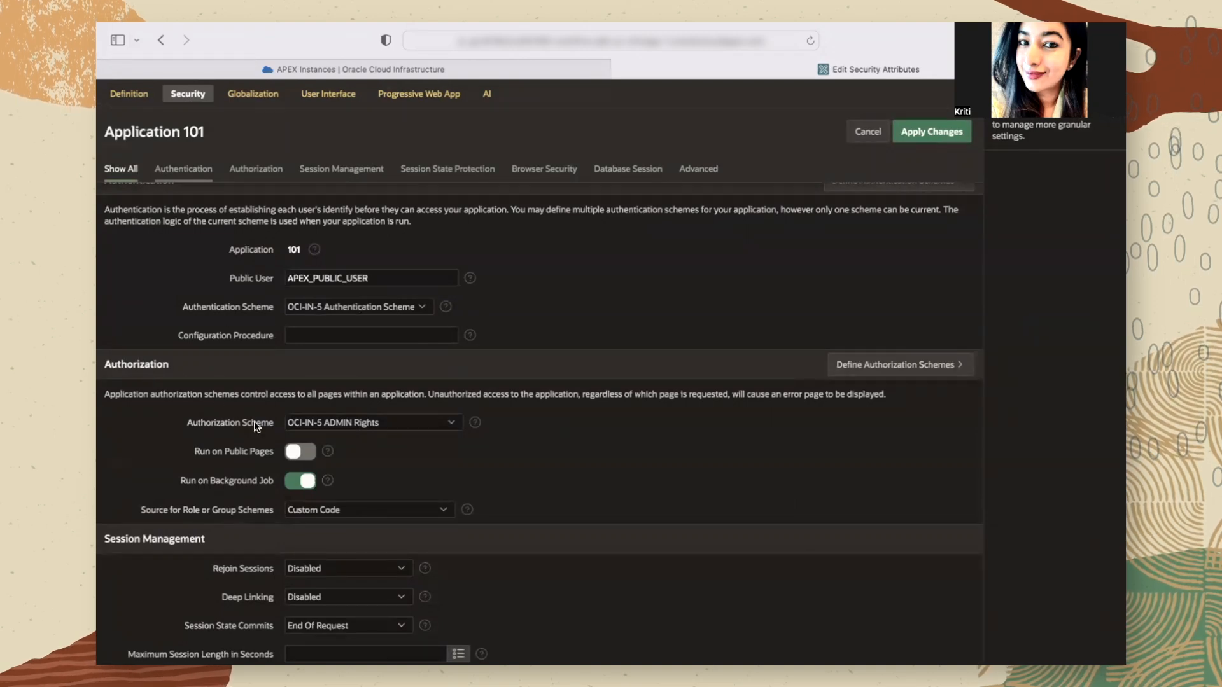
{"action": "scroll", "coordinate": [378, 463], "scroll_direction": "down", "scroll_amount": 2}
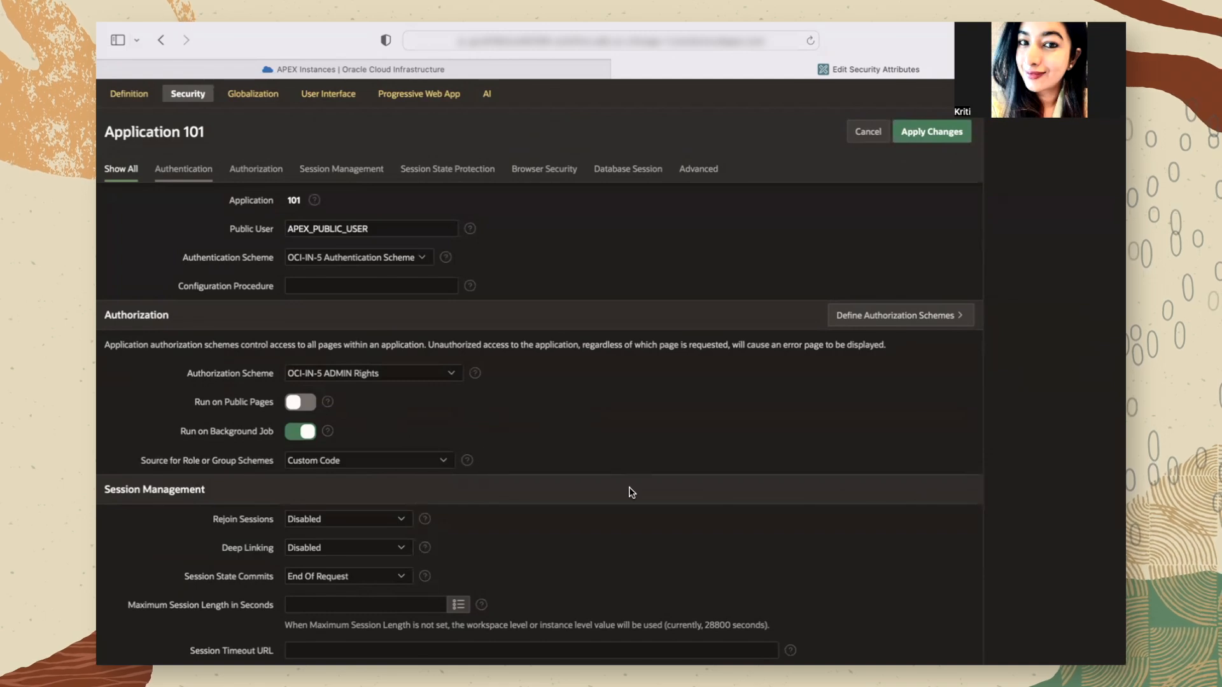
{"action": "scroll", "coordinate": [742, 176], "scroll_direction": "up", "scroll_amount": 3}
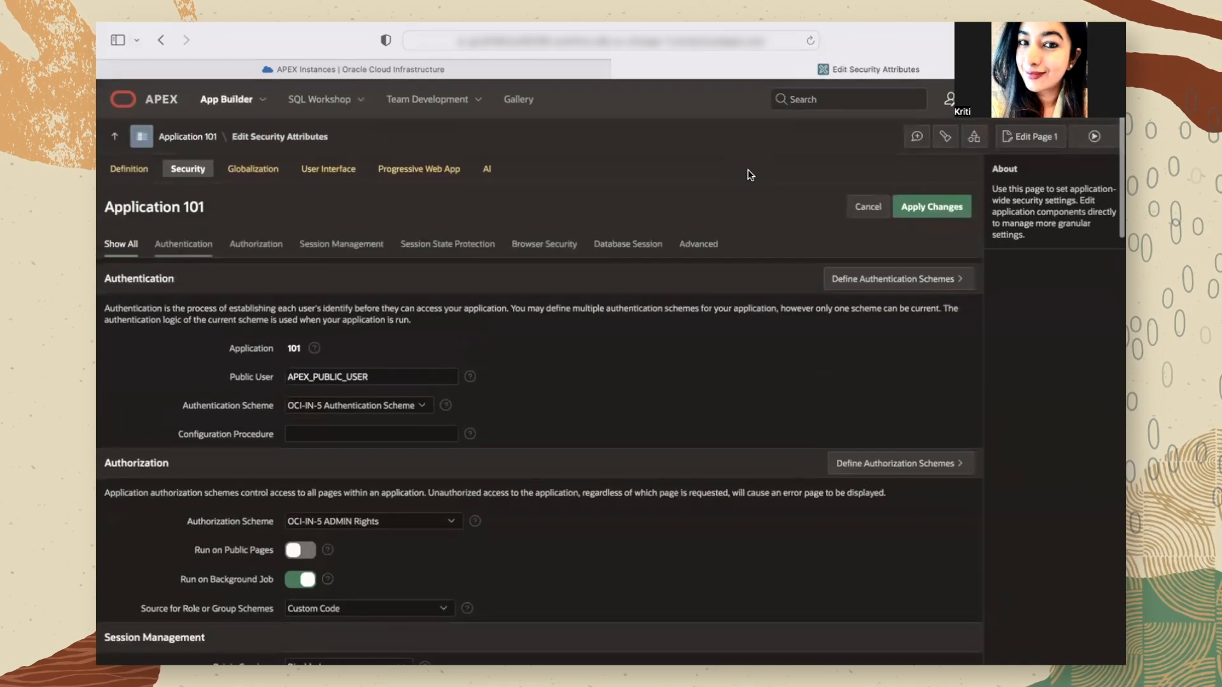
Step: Apply the security attribute changes for application 101 and run the application
{"action": "left_click", "coordinate": [931, 217]}
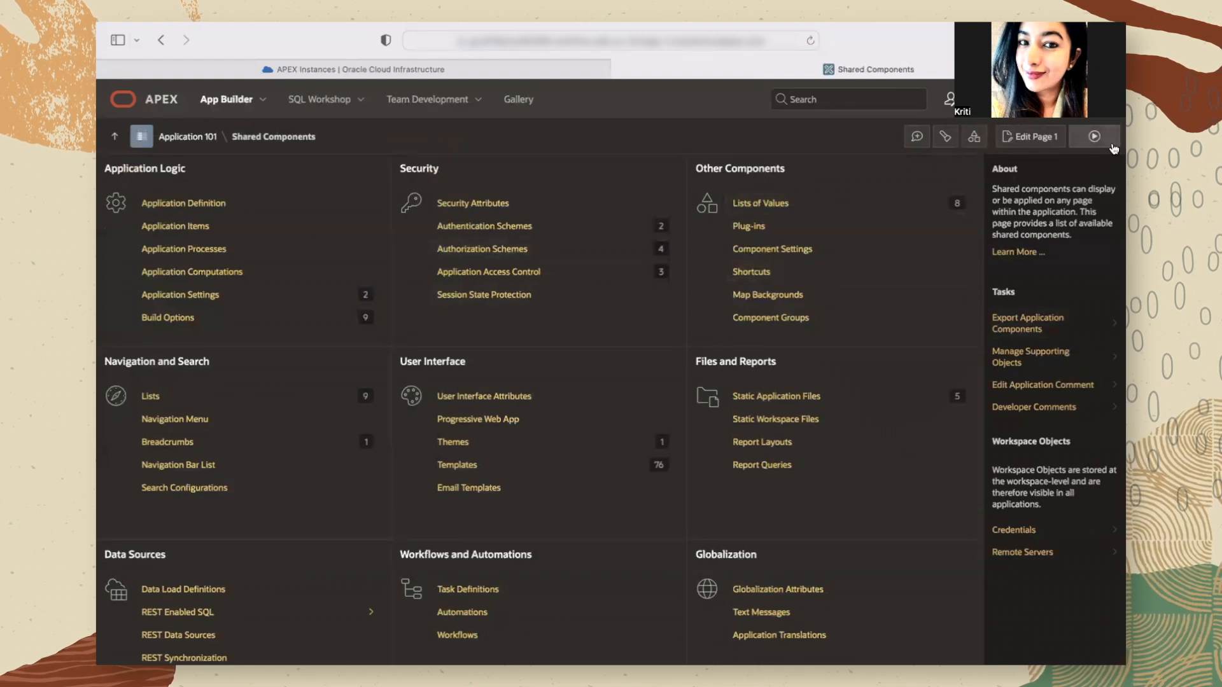
{"action": "left_click", "coordinate": [1095, 136]}
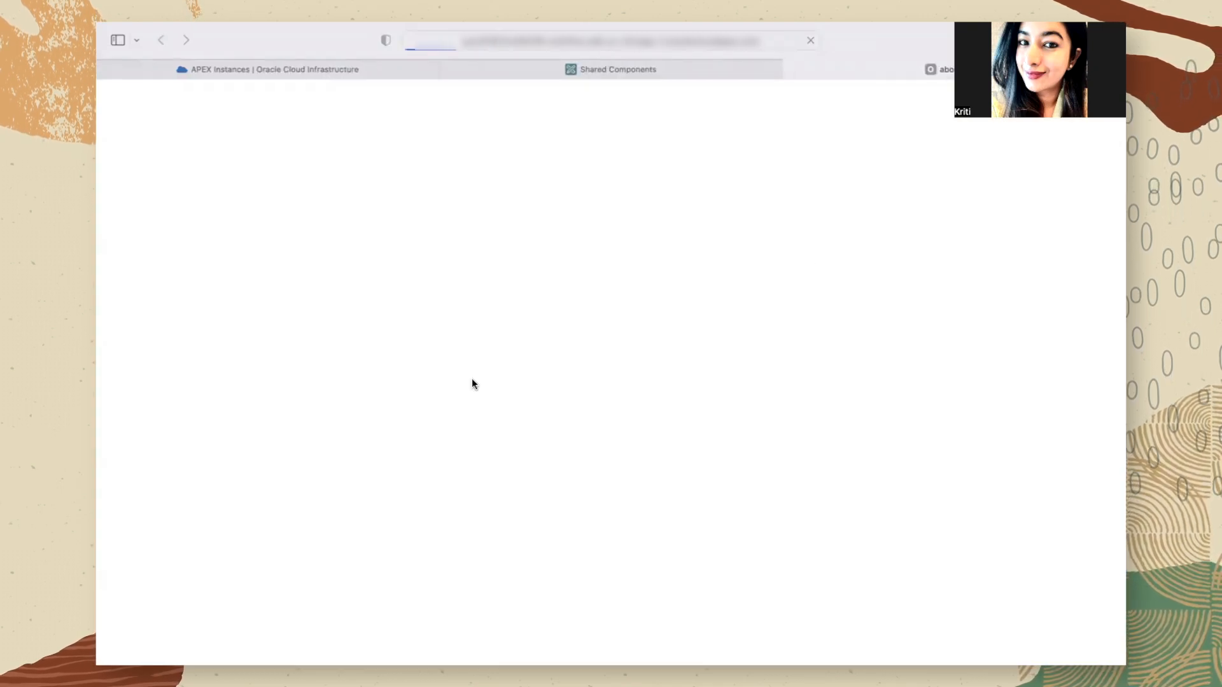